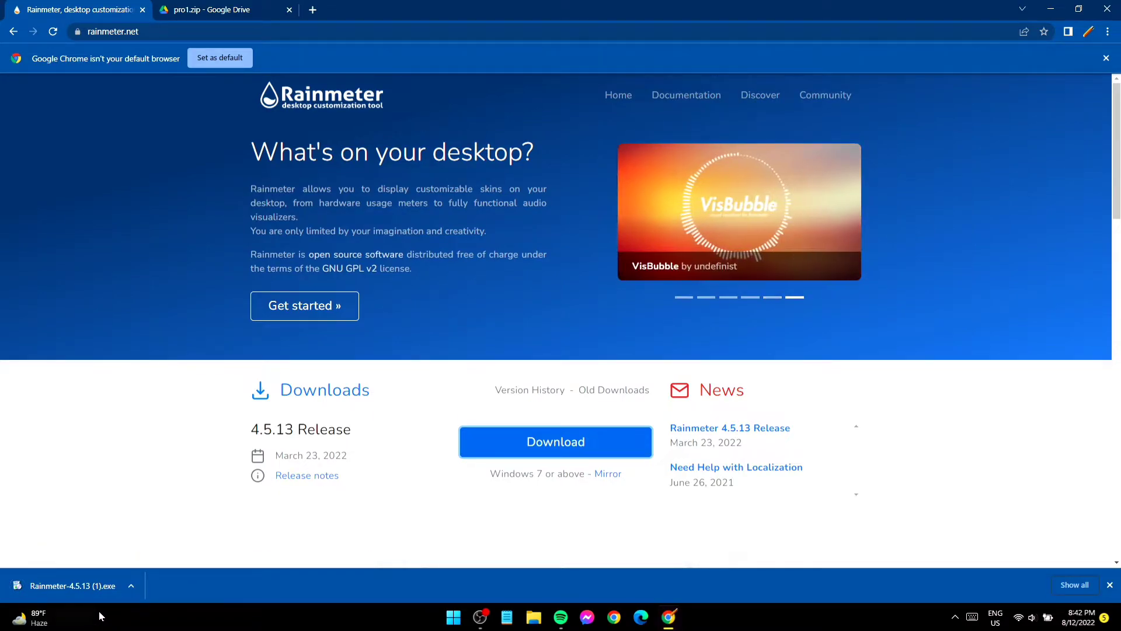
Install Rainmeter from the downloaded 4.5.13 installer in English, as a standard 64-bit installation that launches on startup, and run it.
{"action": "left_click", "coordinate": [119, 591]}
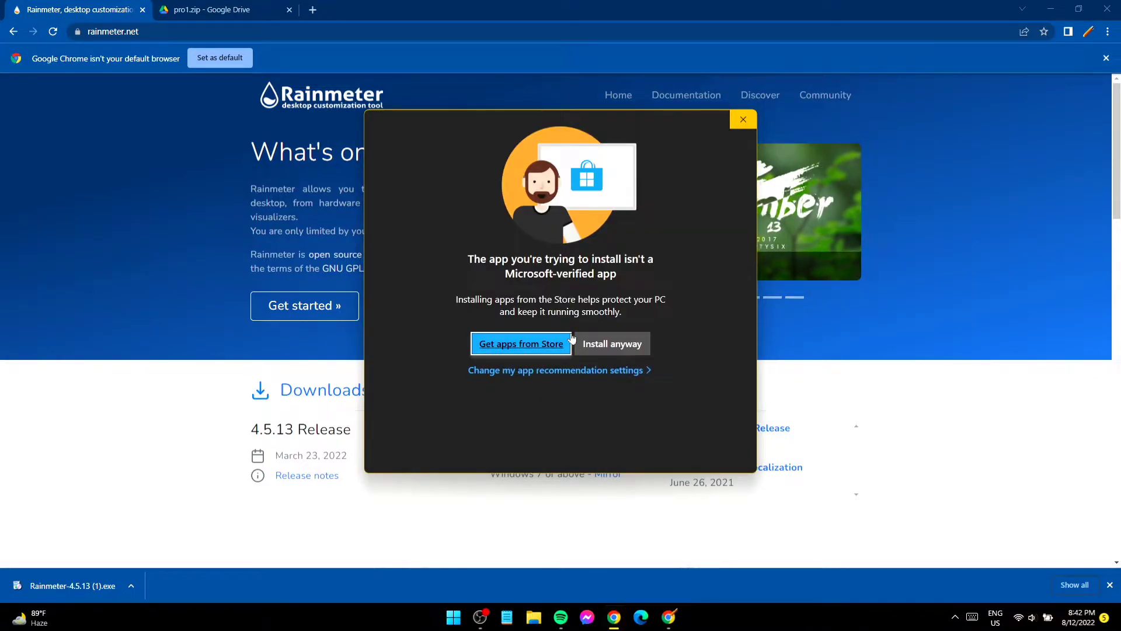
{"action": "left_click", "coordinate": [632, 353]}
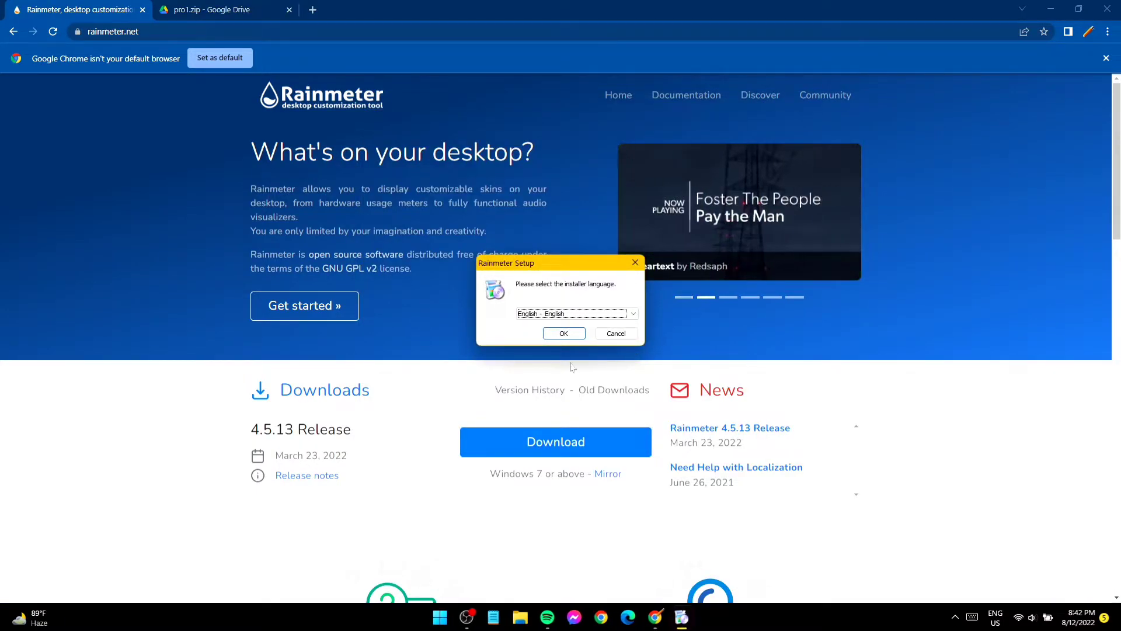
{"action": "left_click", "coordinate": [563, 333]}
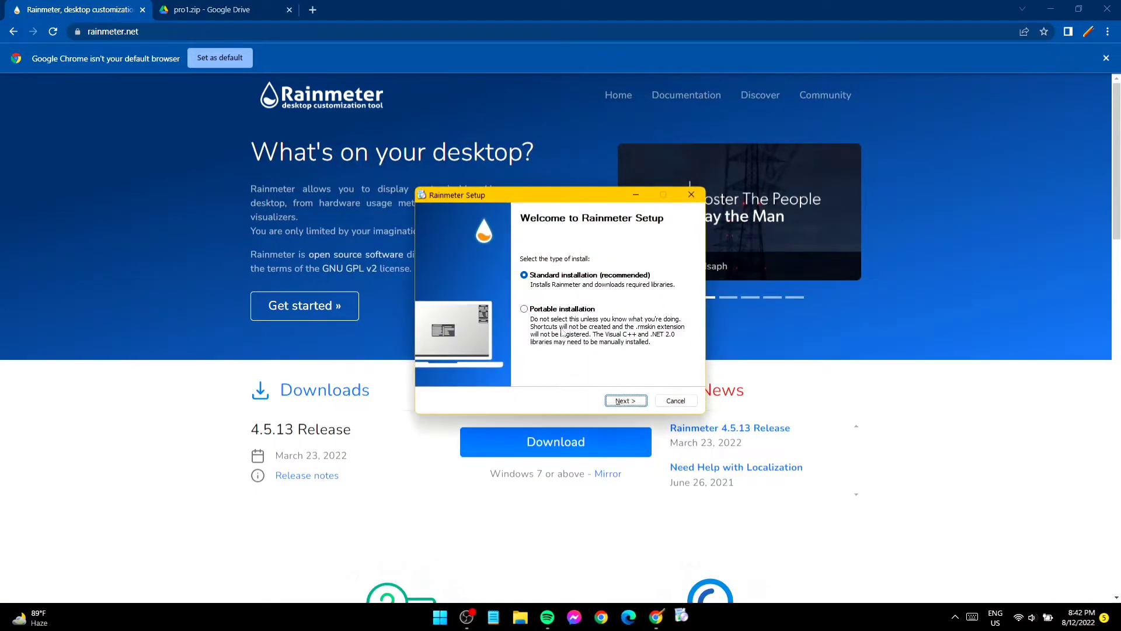
{"action": "left_click", "coordinate": [618, 401]}
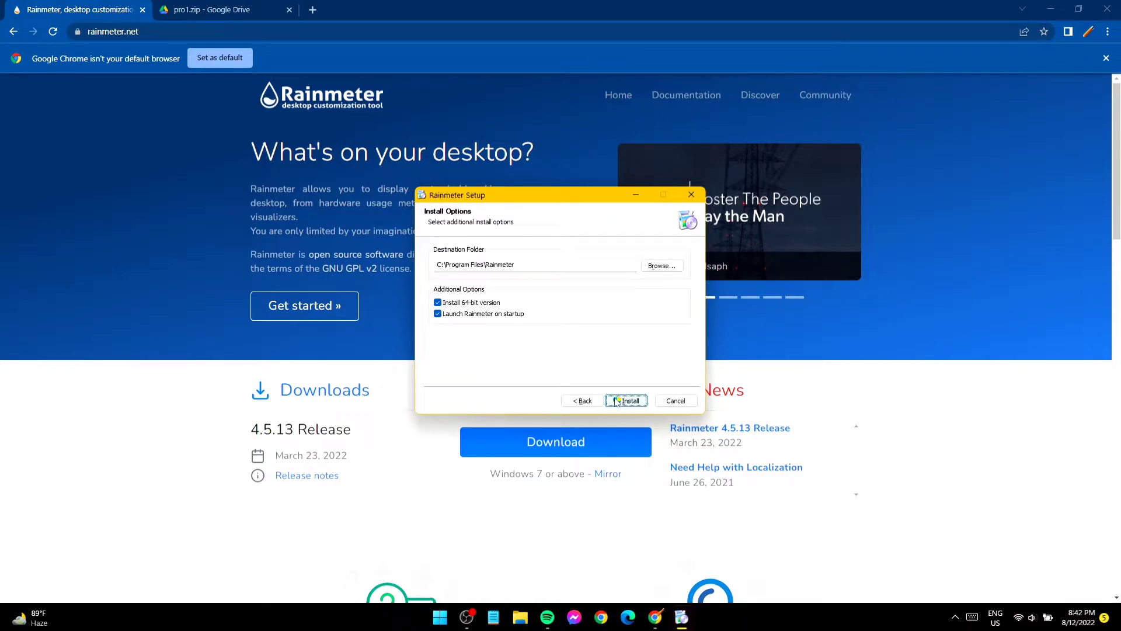
{"action": "left_click", "coordinate": [618, 402]}
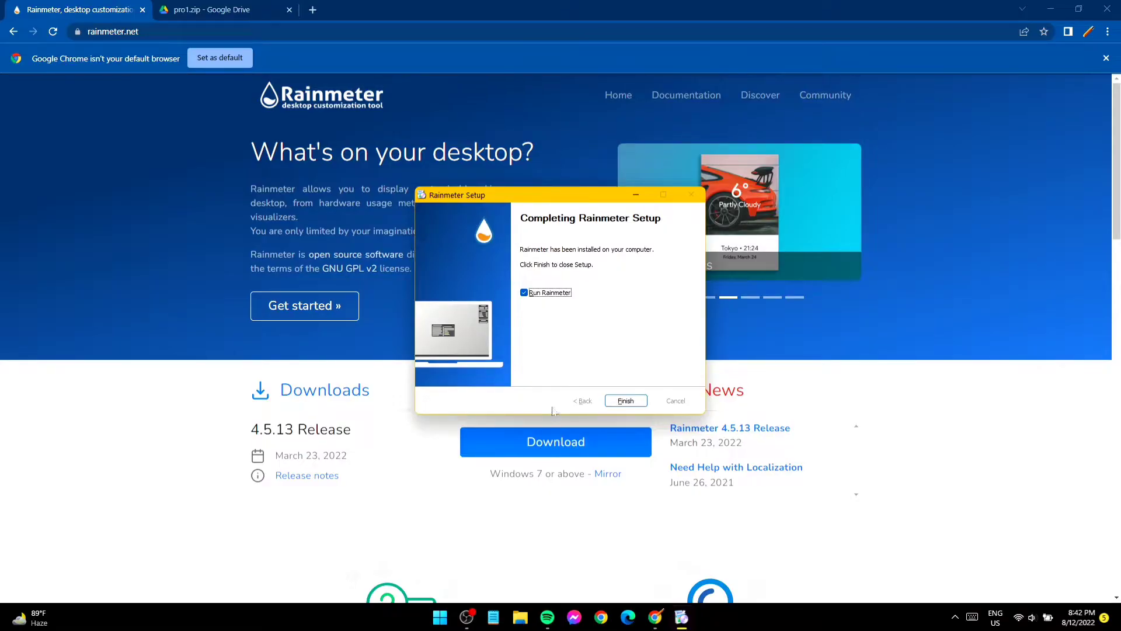
{"action": "left_click", "coordinate": [634, 403]}
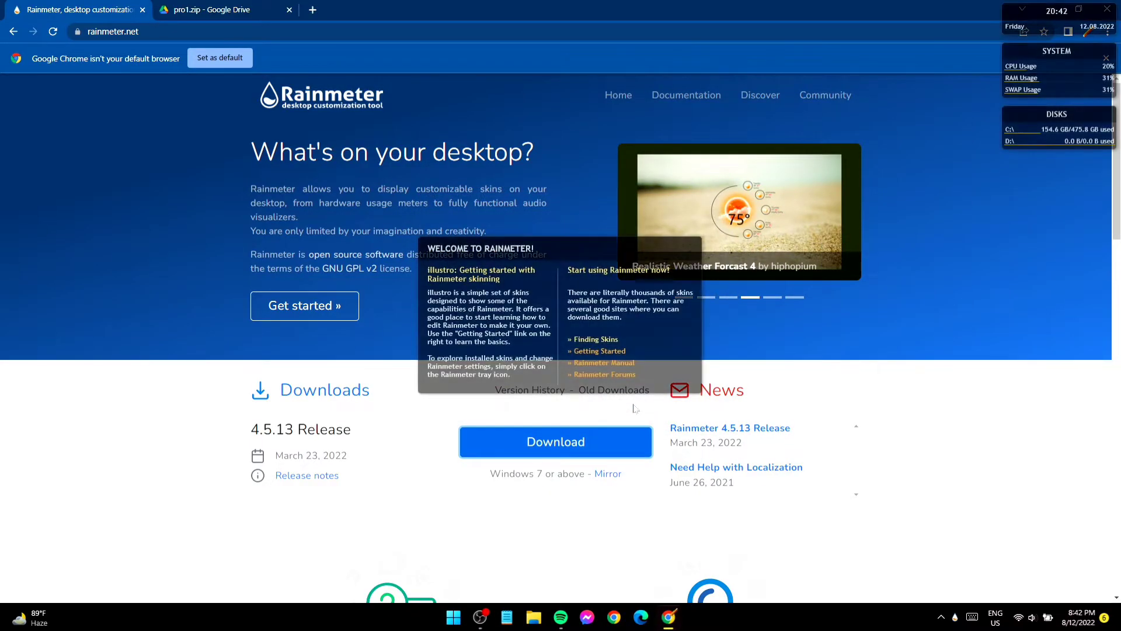
Unload the default illustro Clock, Welcome, System and Disk skins, minimizing the browser to reach the desktop.
{"action": "right_click", "coordinate": [1073, 16]}
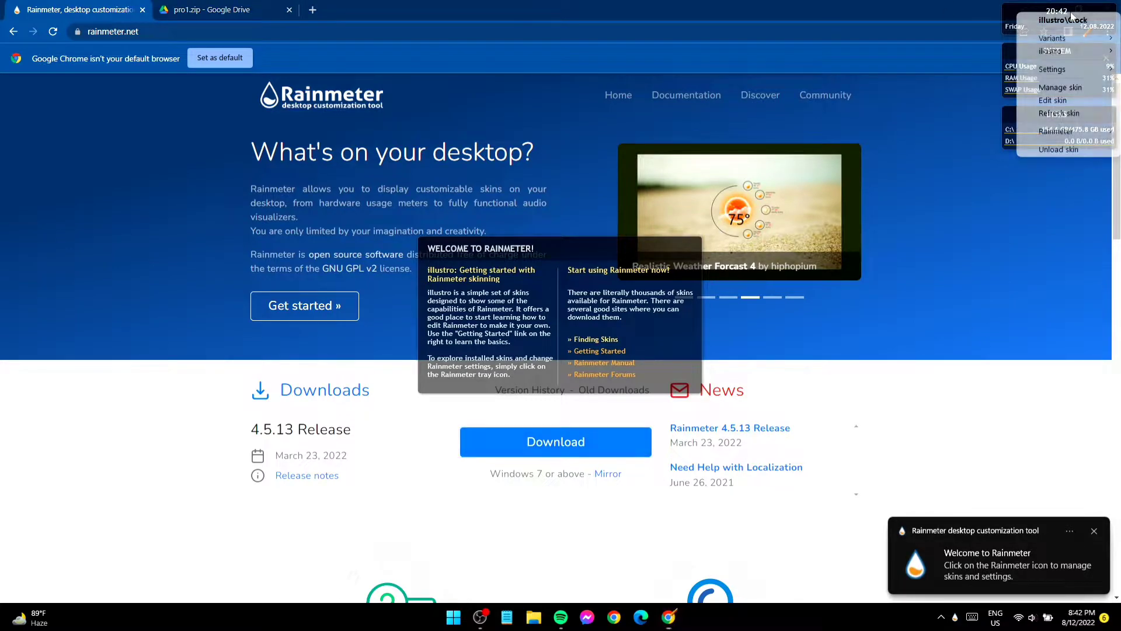
{"action": "left_click", "coordinate": [1077, 149]}
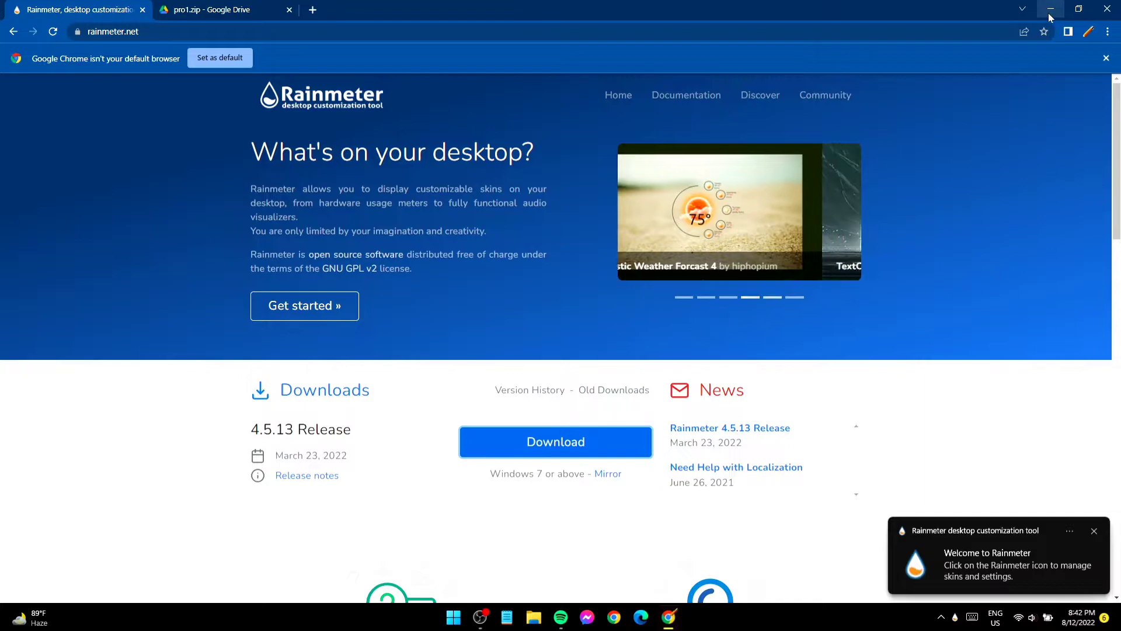
{"action": "left_click", "coordinate": [1049, 11]}
{"action": "right_click", "coordinate": [618, 326]}
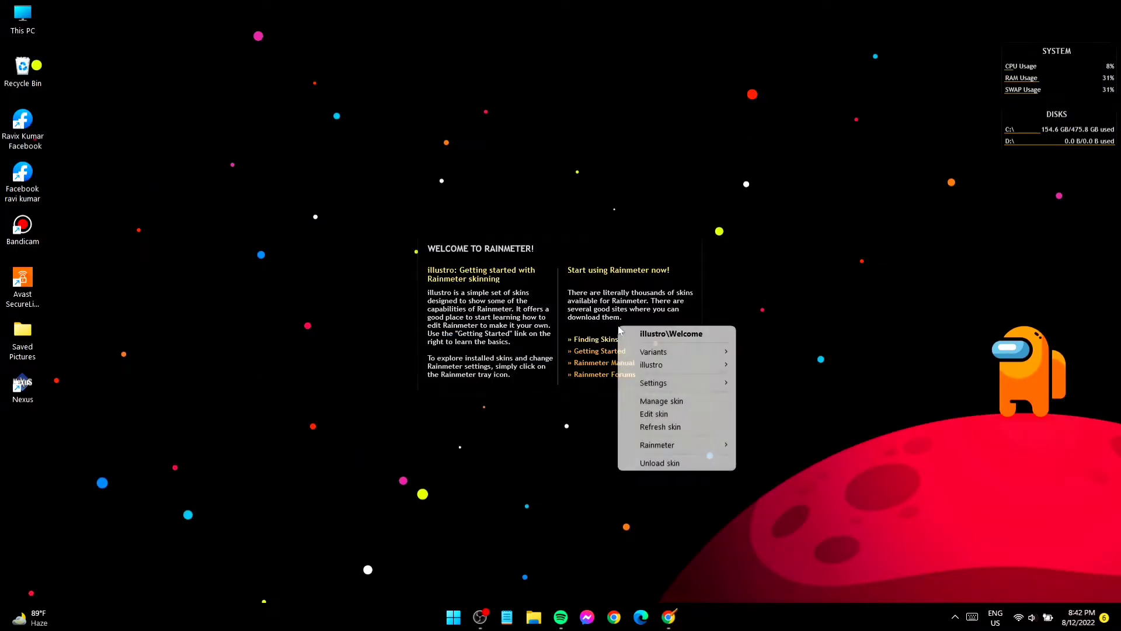
{"action": "left_click", "coordinate": [673, 462]}
{"action": "right_click", "coordinate": [1074, 57]}
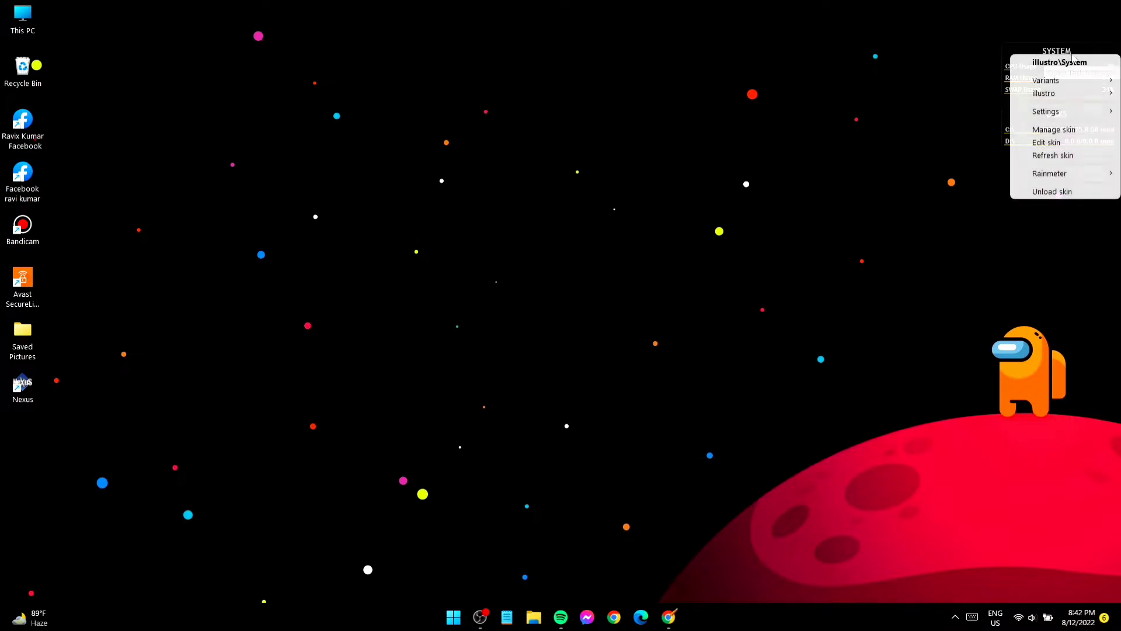
{"action": "left_click", "coordinate": [1076, 192]}
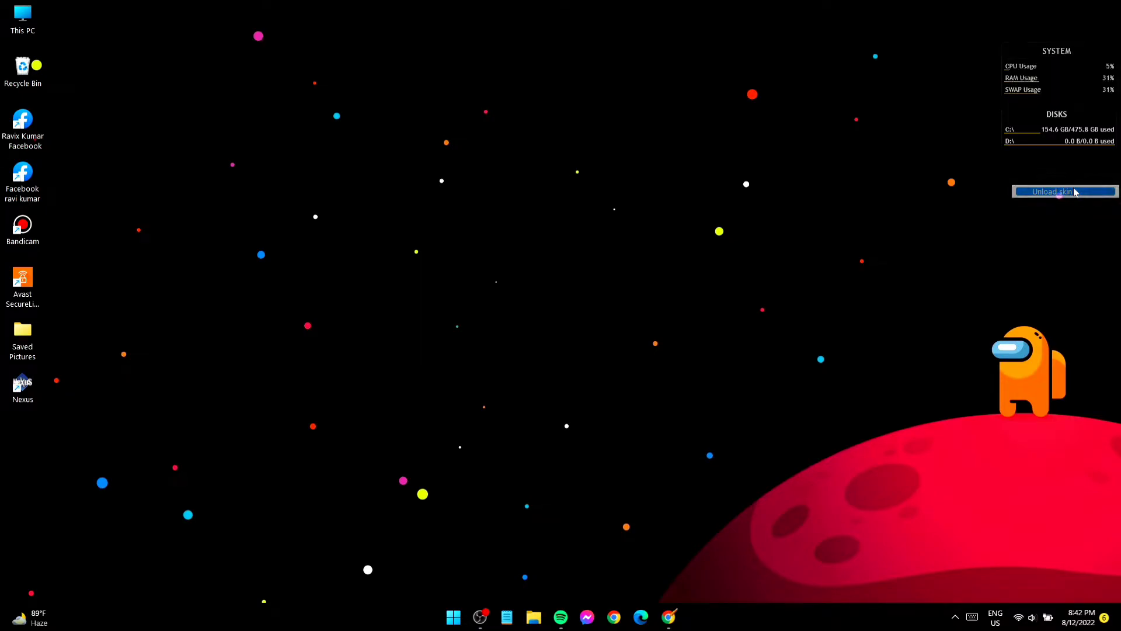
{"action": "right_click", "coordinate": [1074, 142]}
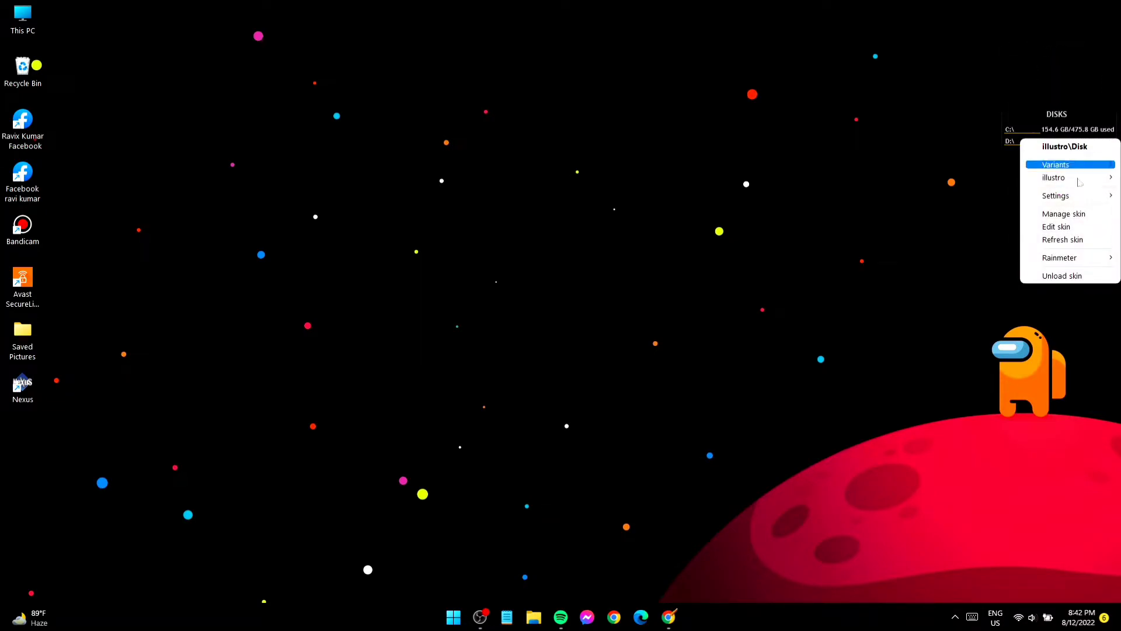
{"action": "left_click", "coordinate": [1087, 276]}
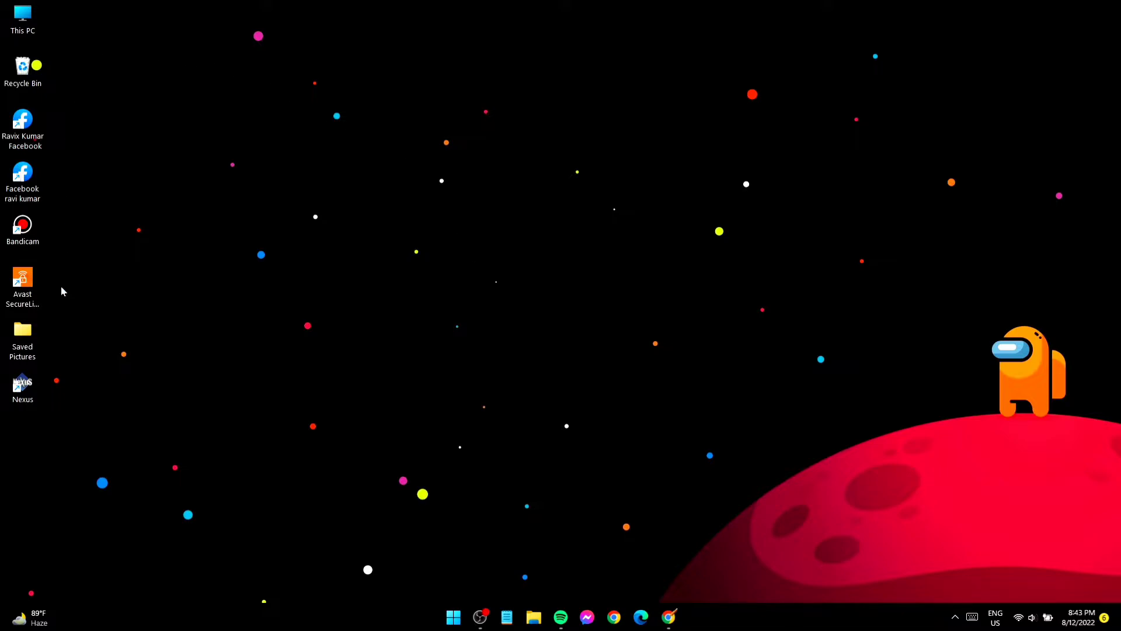
Hide all desktop icons.
{"action": "right_click", "coordinate": [206, 242]}
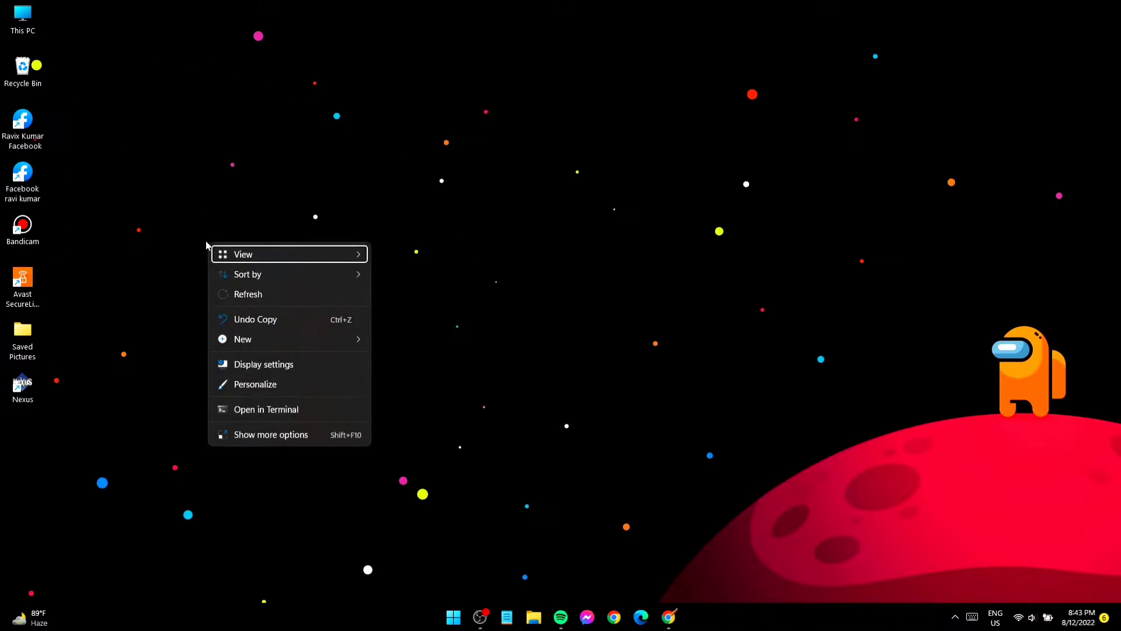
{"action": "mouse_move", "coordinate": [234, 256]}
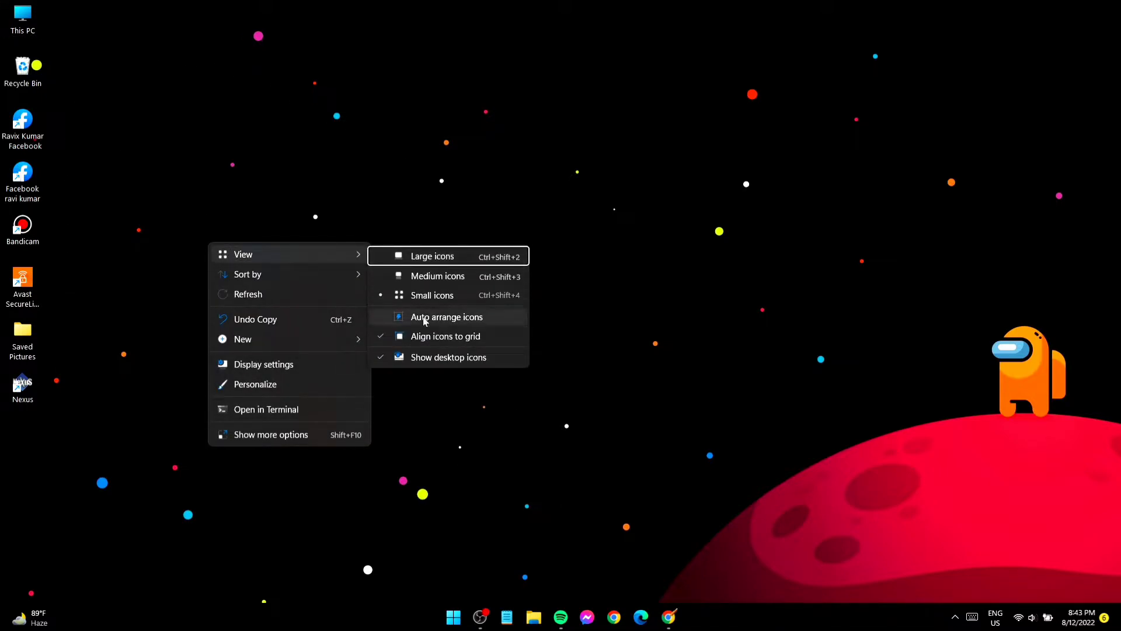
{"action": "left_click", "coordinate": [422, 358]}
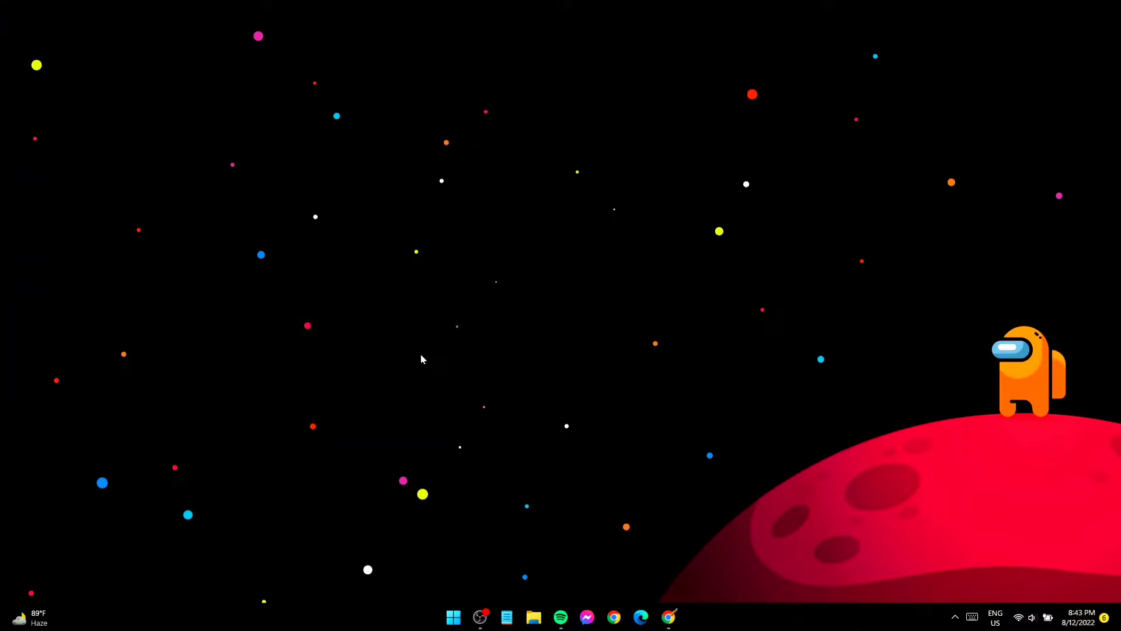
Set the image 3 (1).jpg from the pro1 (1) archive in Downloads as the desktop background and close the image viewer.
{"action": "left_click", "coordinate": [535, 624]}
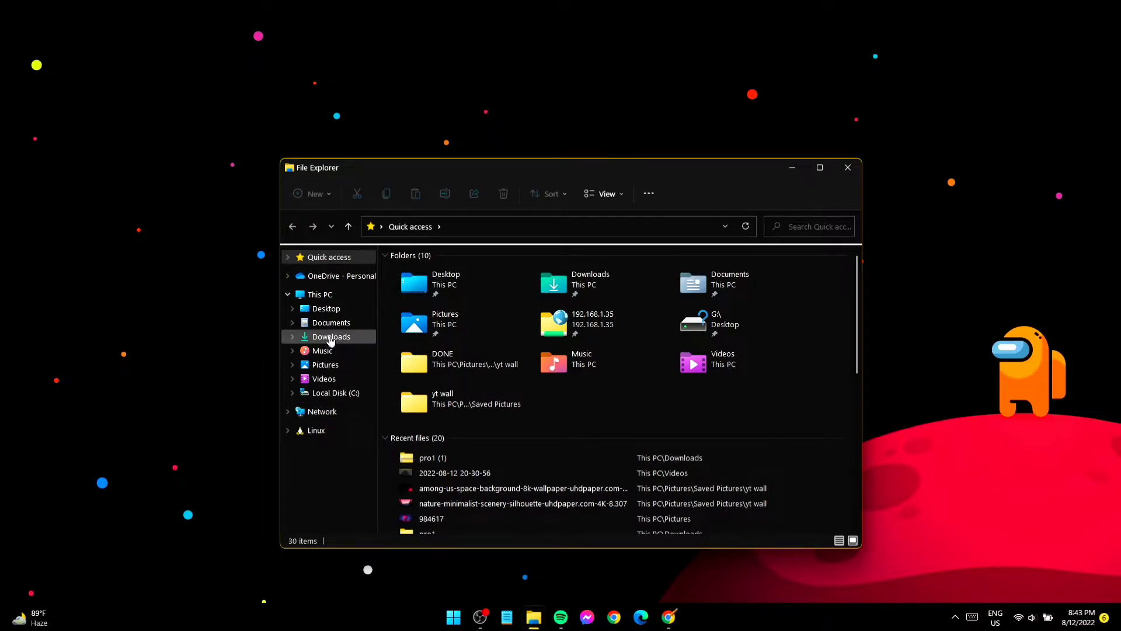
{"action": "left_click", "coordinate": [330, 338]}
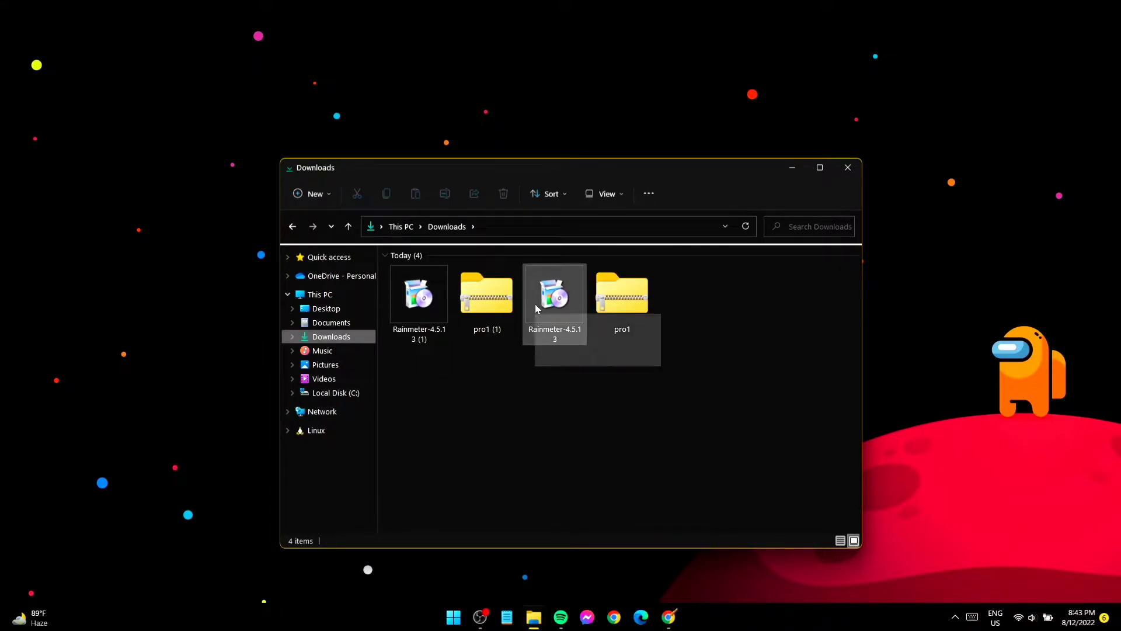
{"action": "double_click", "coordinate": [500, 310]}
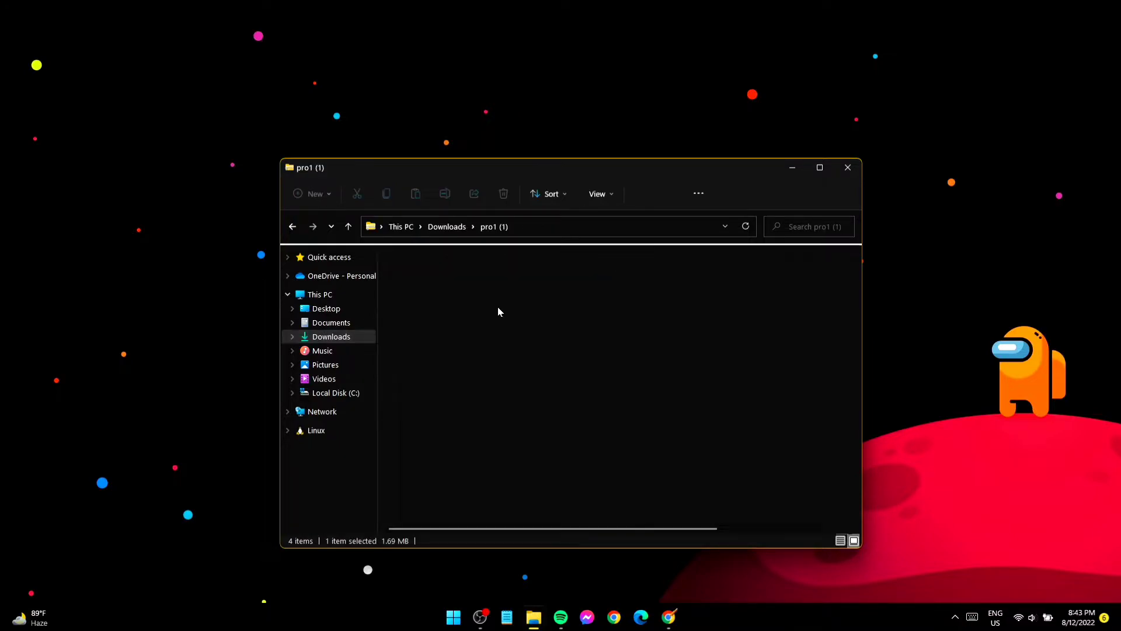
{"action": "double_click", "coordinate": [520, 273]}
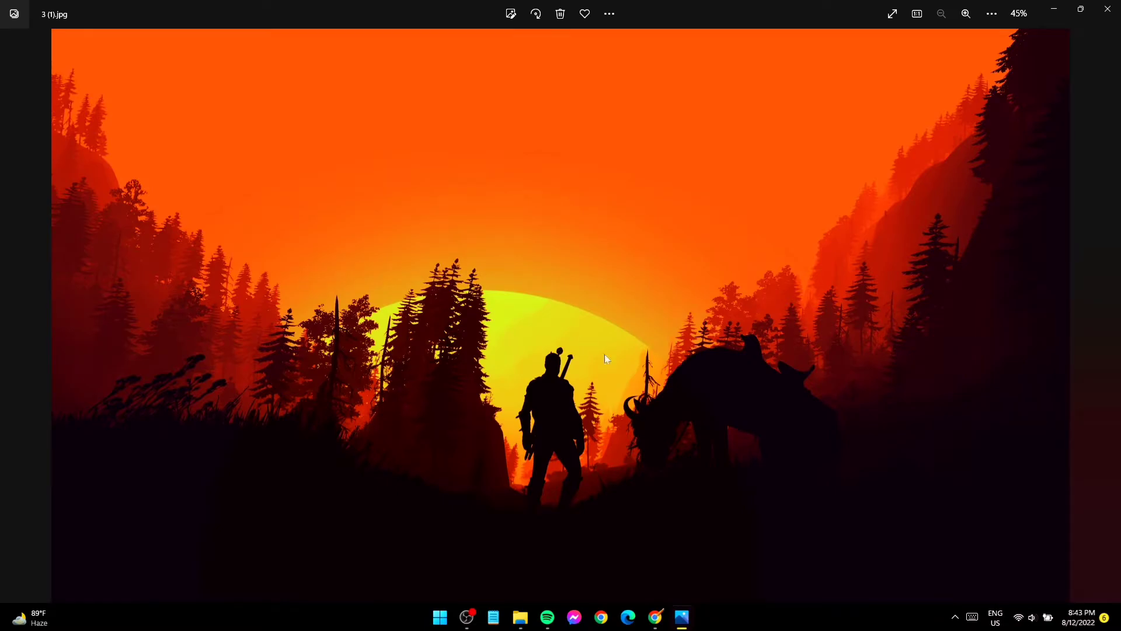
{"action": "right_click", "coordinate": [618, 285]}
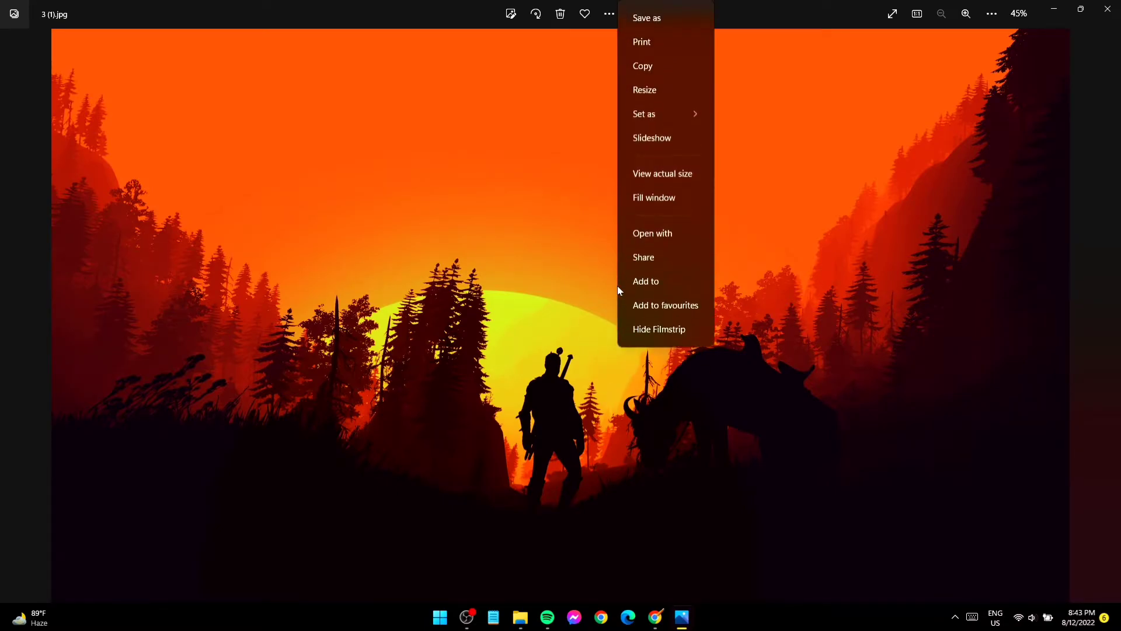
{"action": "mouse_move", "coordinate": [660, 119]}
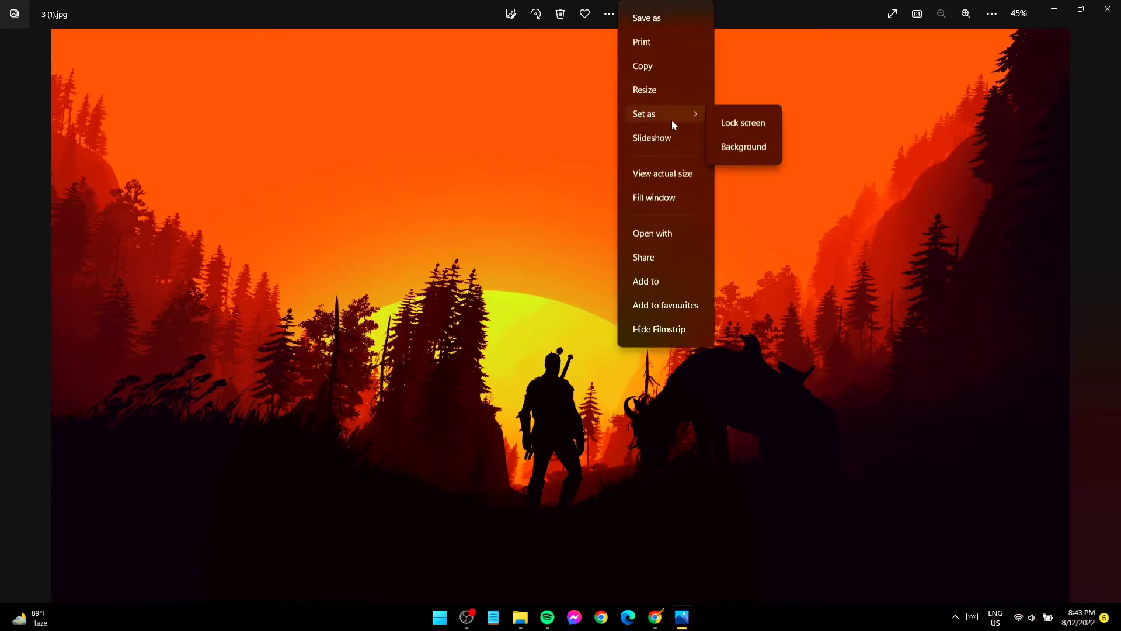
{"action": "left_click", "coordinate": [743, 147]}
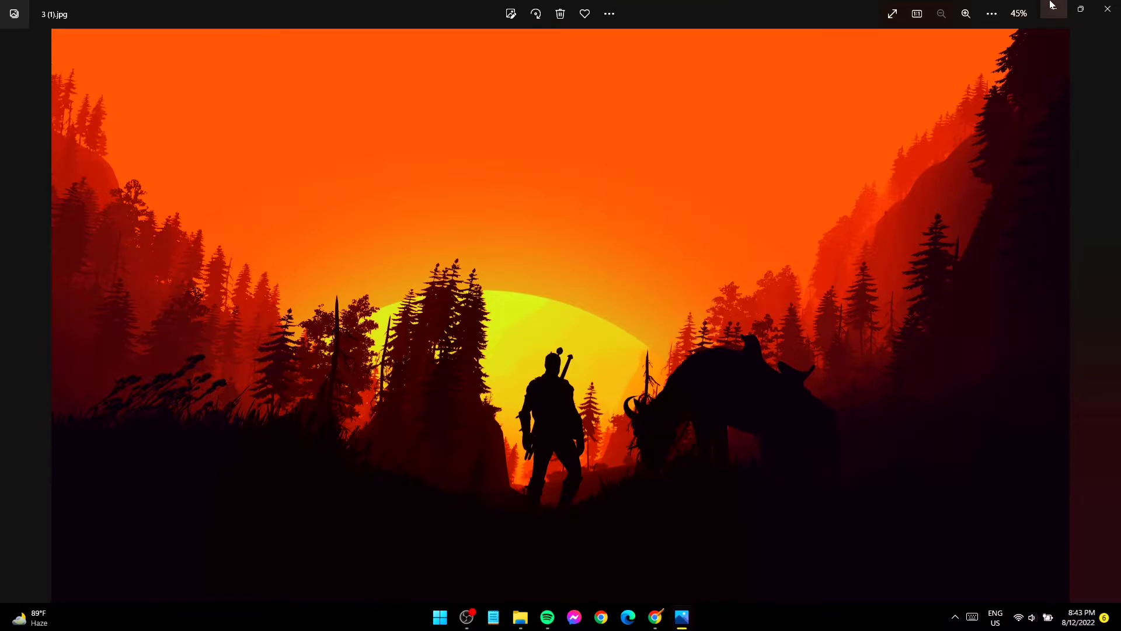
{"action": "left_click", "coordinate": [1106, 10]}
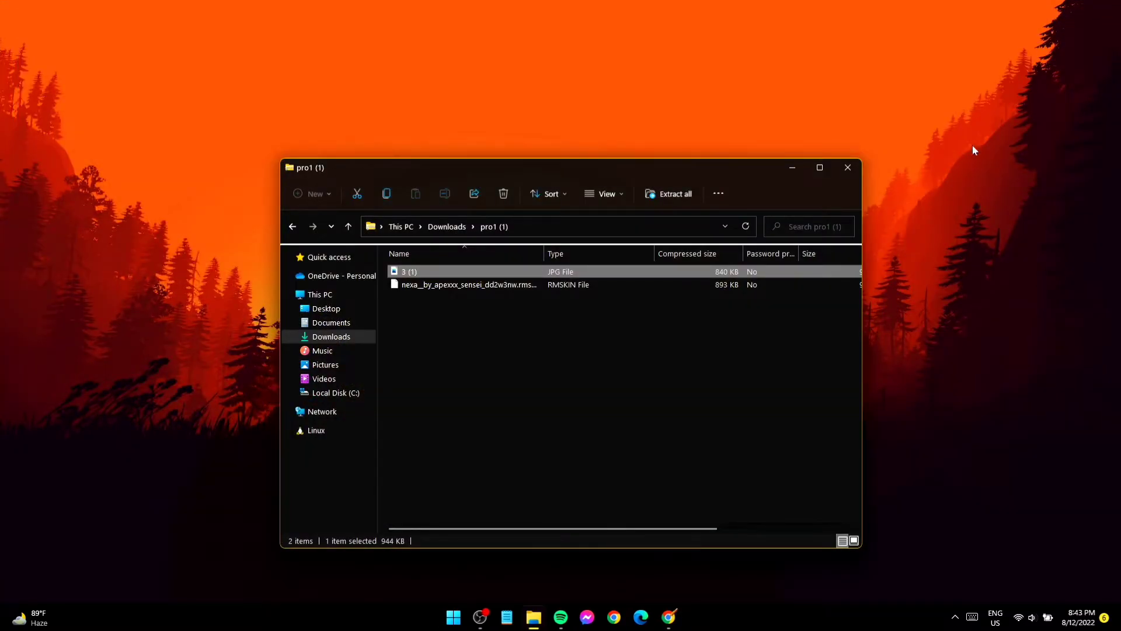
Install the Nexa skin package from the archive with its included layout applied, and close the folder window.
{"action": "double_click", "coordinate": [751, 287]}
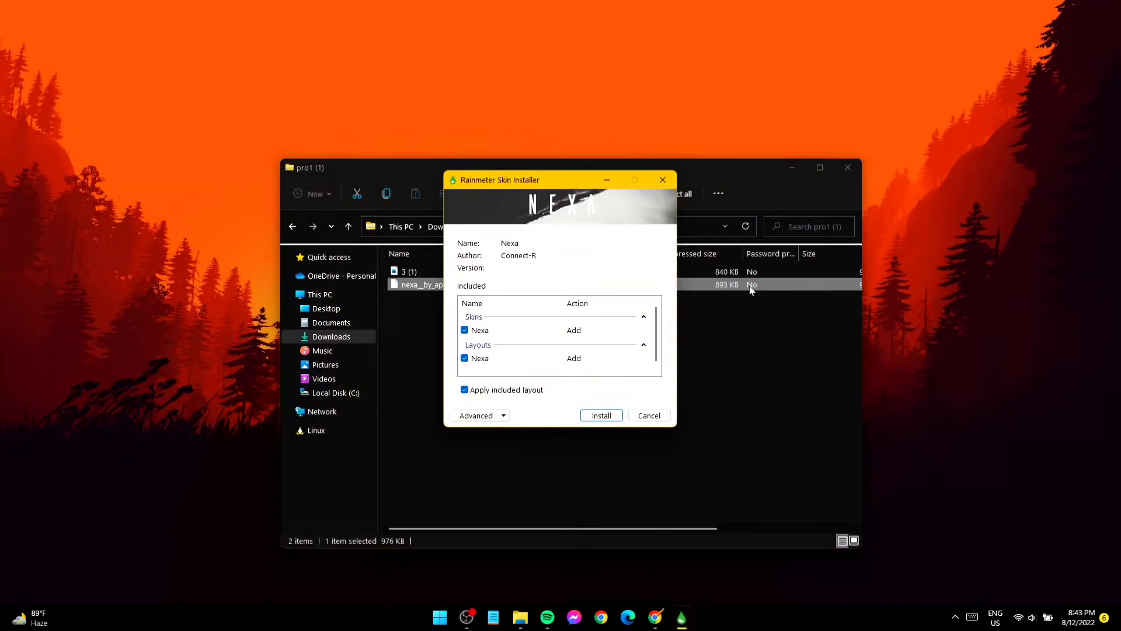
{"action": "left_click", "coordinate": [610, 416]}
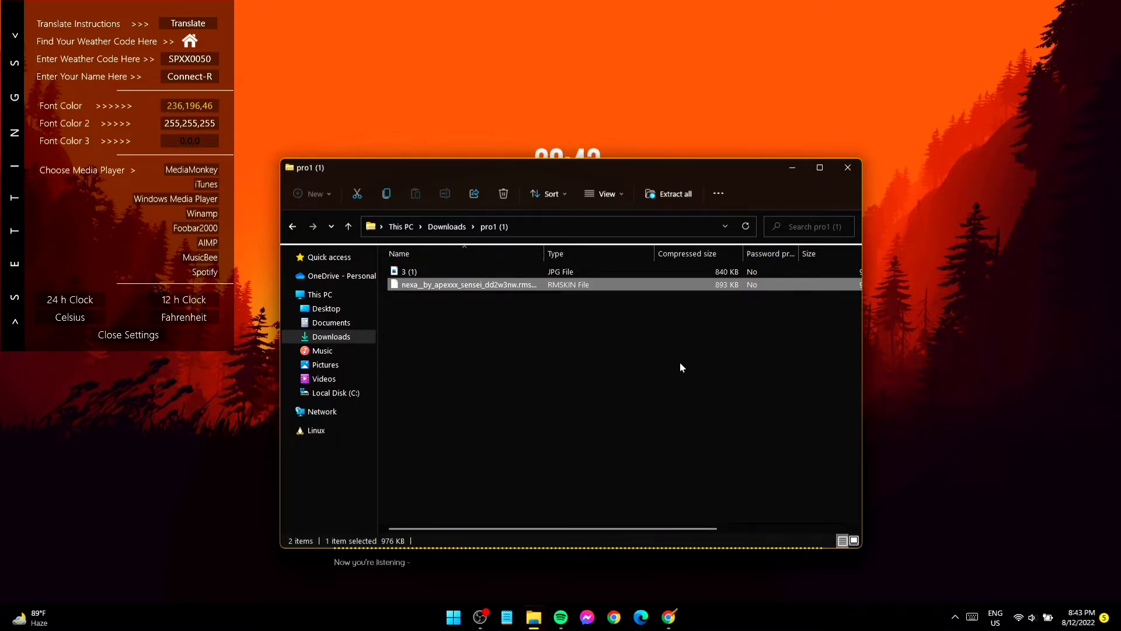
{"action": "left_click", "coordinate": [847, 169]}
Stack the clock, date, weather and pleasant-evening texts above the silhouetted horse in the wallpaper, with the greeting directly beneath them.
{"action": "left_click_drag", "start_coordinate": [561, 234], "coordinate": [690, 98]}
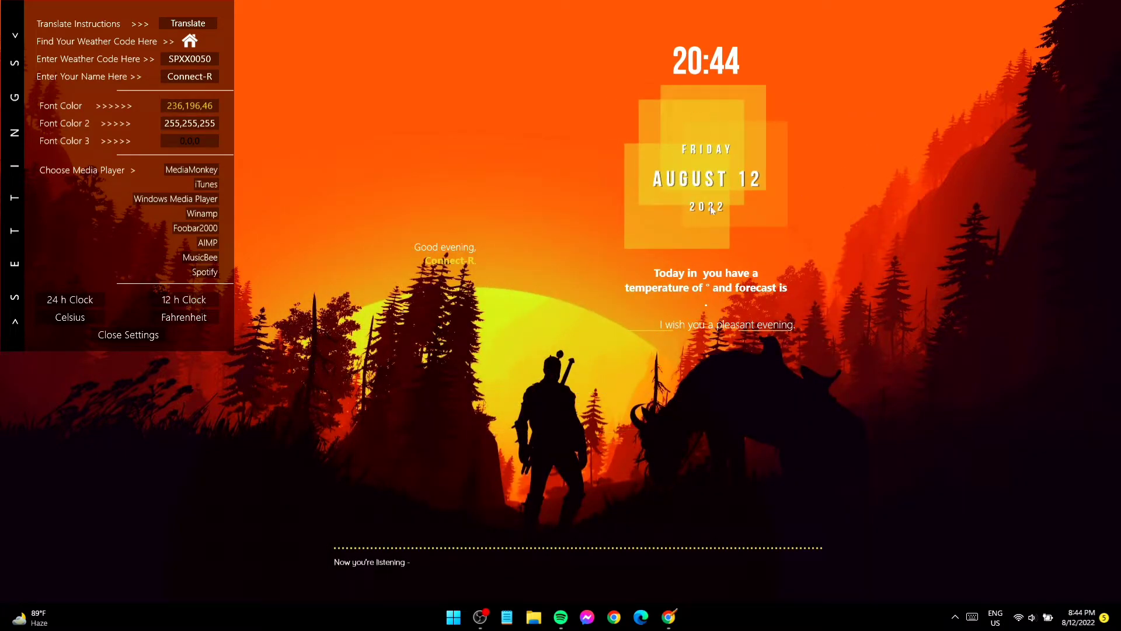
{"action": "left_click_drag", "start_coordinate": [717, 327], "coordinate": [675, 257]}
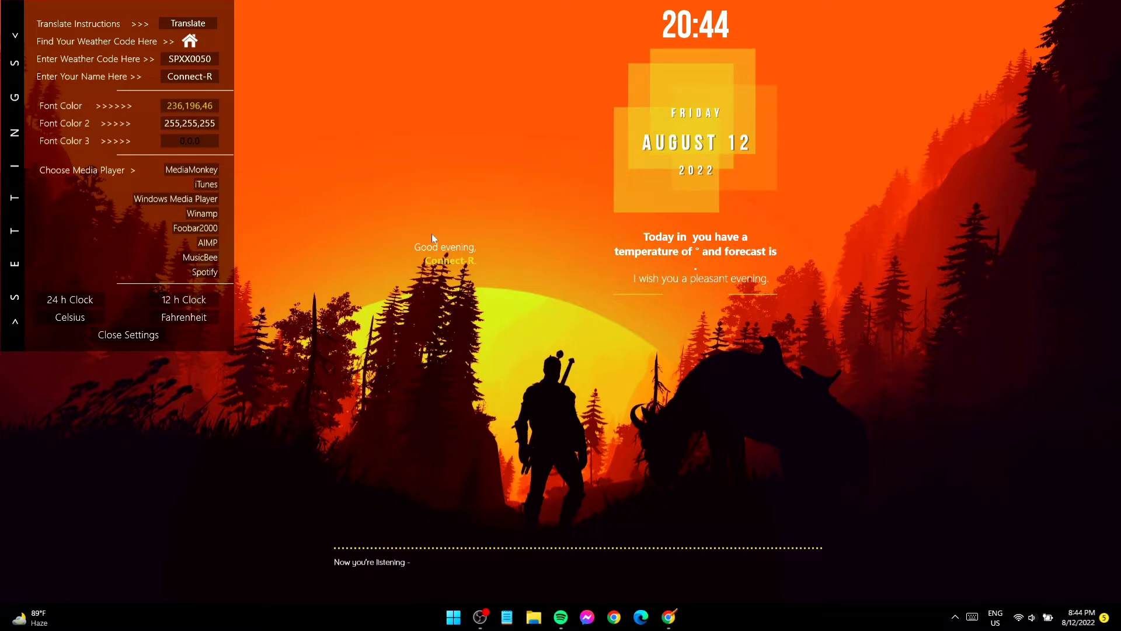
{"action": "left_click_drag", "start_coordinate": [429, 241], "coordinate": [715, 293]}
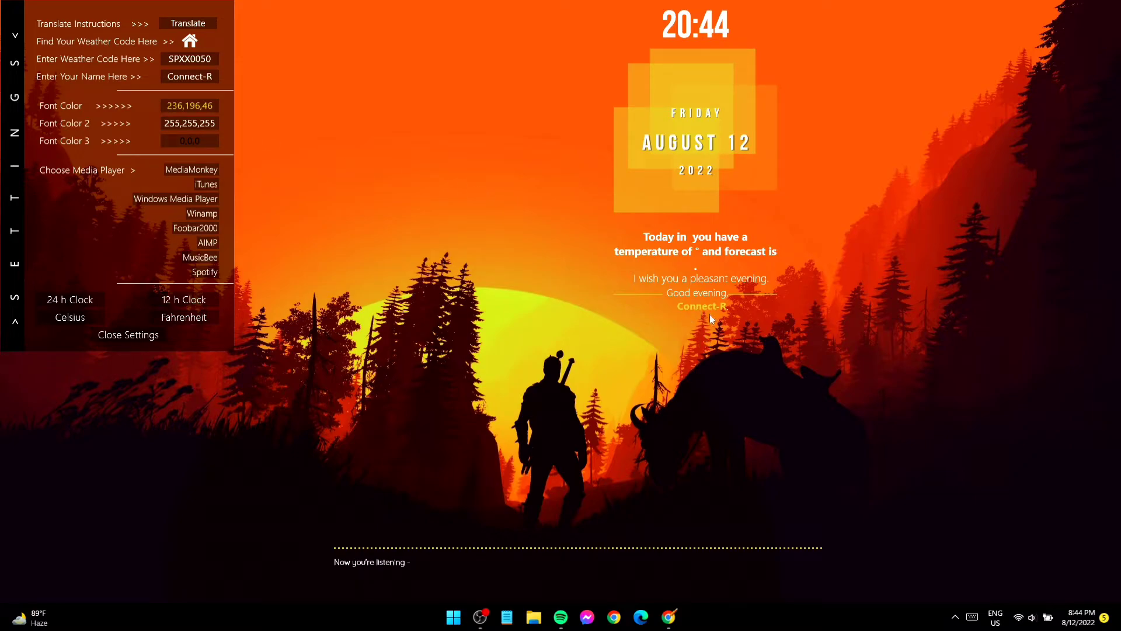
Replace the default name in the Nexa settings with the user's first name and apply it.
{"action": "left_click", "coordinate": [184, 81]}
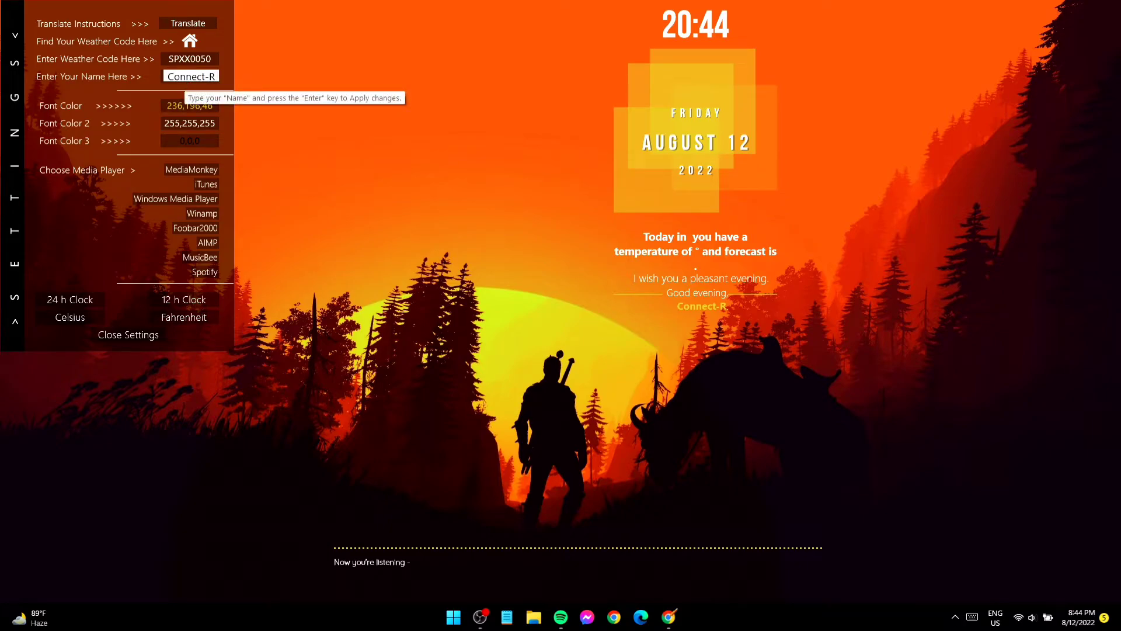
{"action": "left_click_drag", "start_coordinate": [211, 76], "coordinate": [167, 77]}
{"action": "key", "text": "BackSpace"}
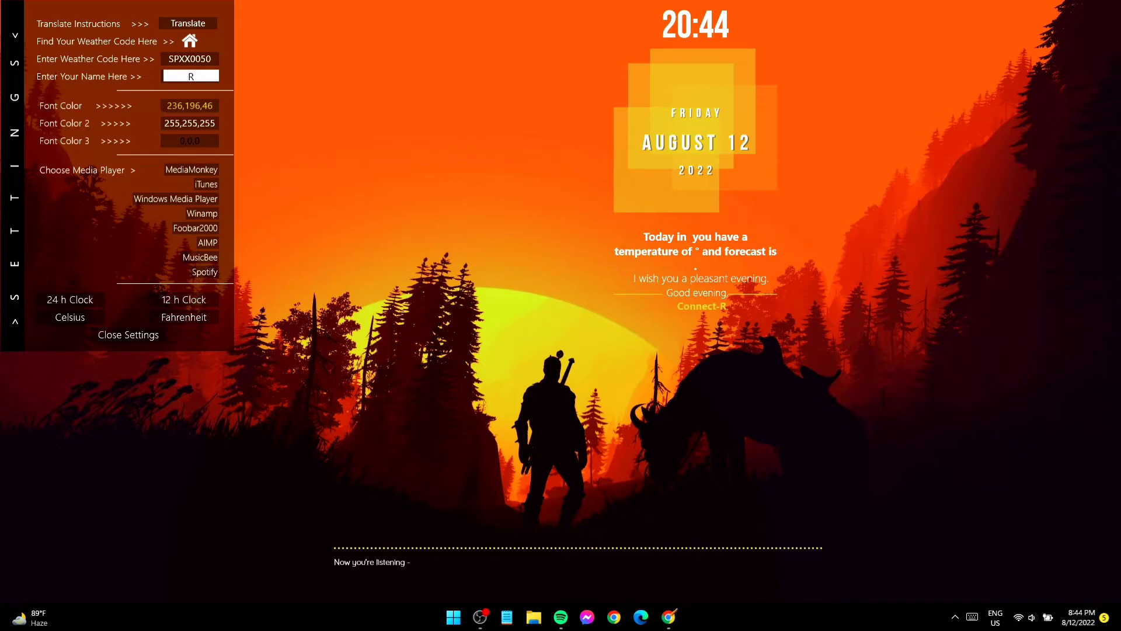
{"action": "type", "text": "avi"}
{"action": "key", "text": "Return"}
Set the first Nexa font color to RGB 10,10,10 and shift the settings panel slightly away from the screen edge.
{"action": "left_click", "coordinate": [199, 107]}
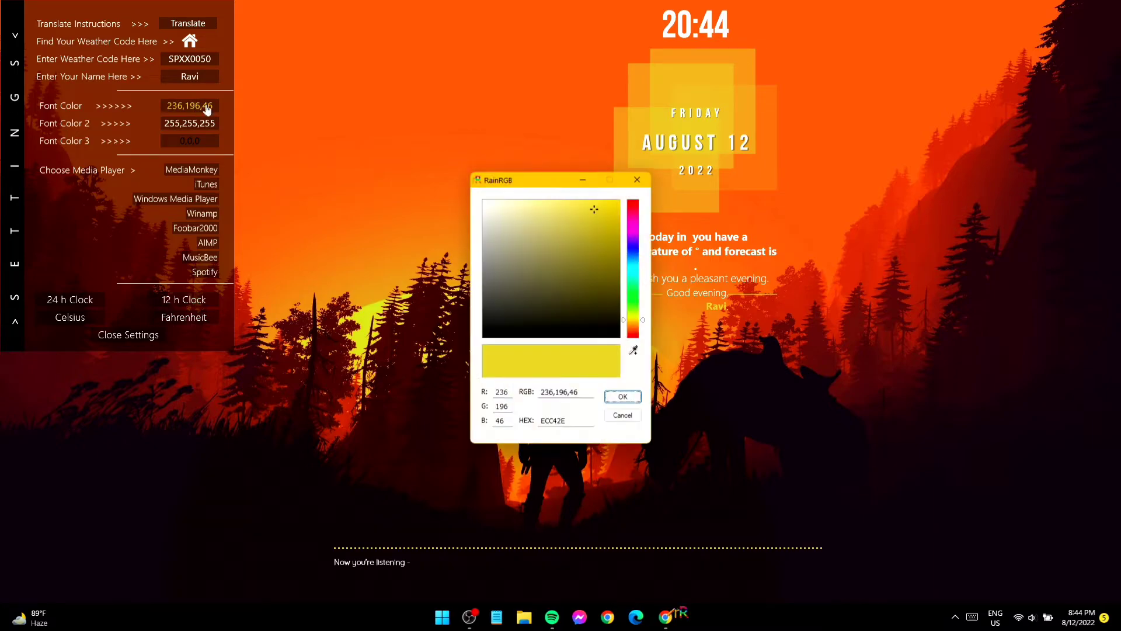
{"action": "left_click", "coordinate": [489, 334]}
{"action": "left_click_drag", "start_coordinate": [489, 334], "coordinate": [483, 334]}
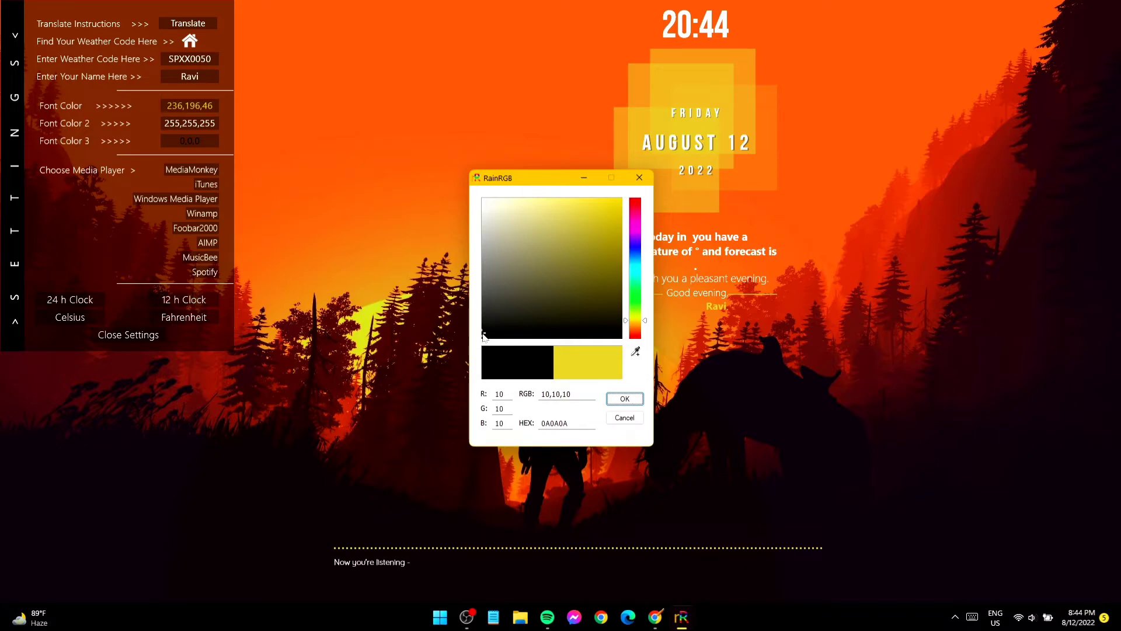
{"action": "left_click", "coordinate": [635, 402]}
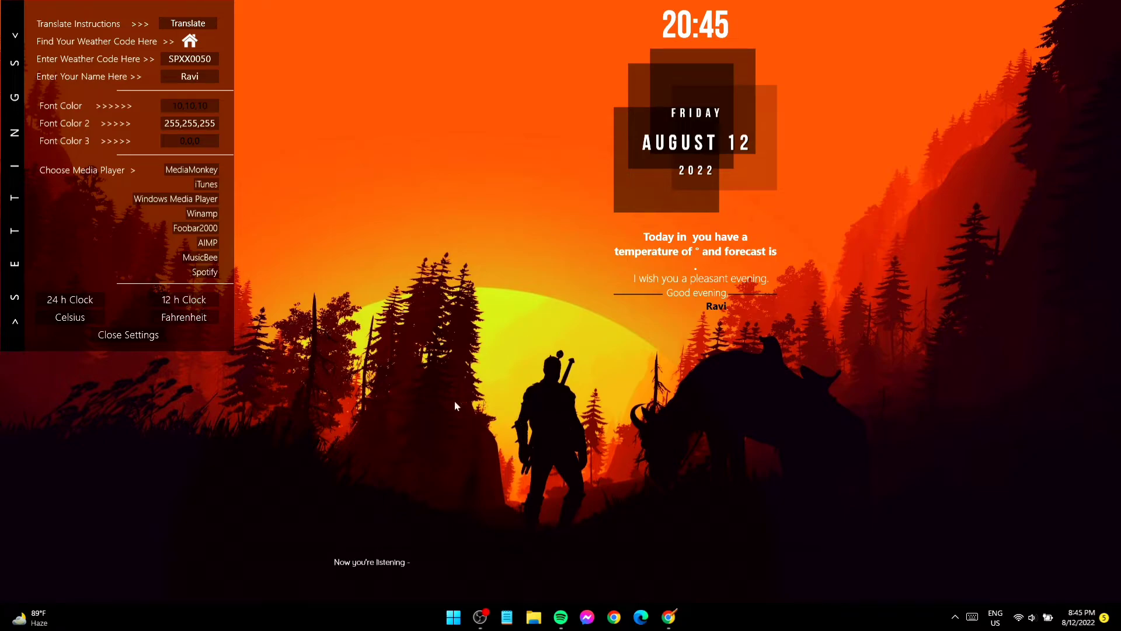
{"action": "left_click_drag", "start_coordinate": [146, 13], "coordinate": [196, 13]}
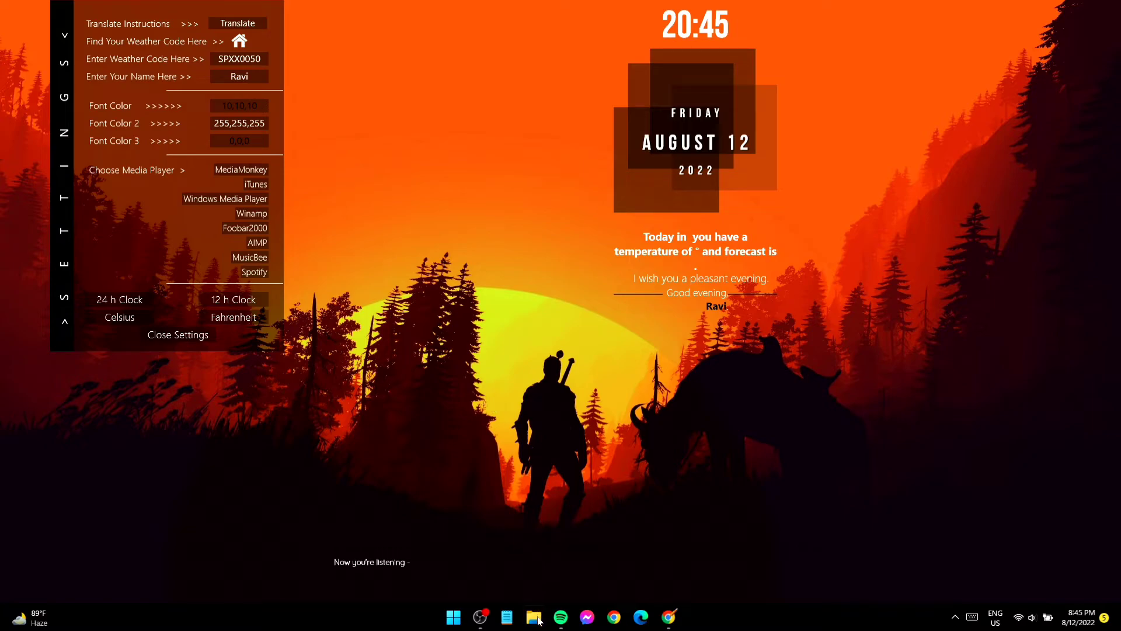
Play the song Hope in Spotify, minimize its window, and set Spotify as the Nexa media player.
{"action": "left_click", "coordinate": [561, 618]}
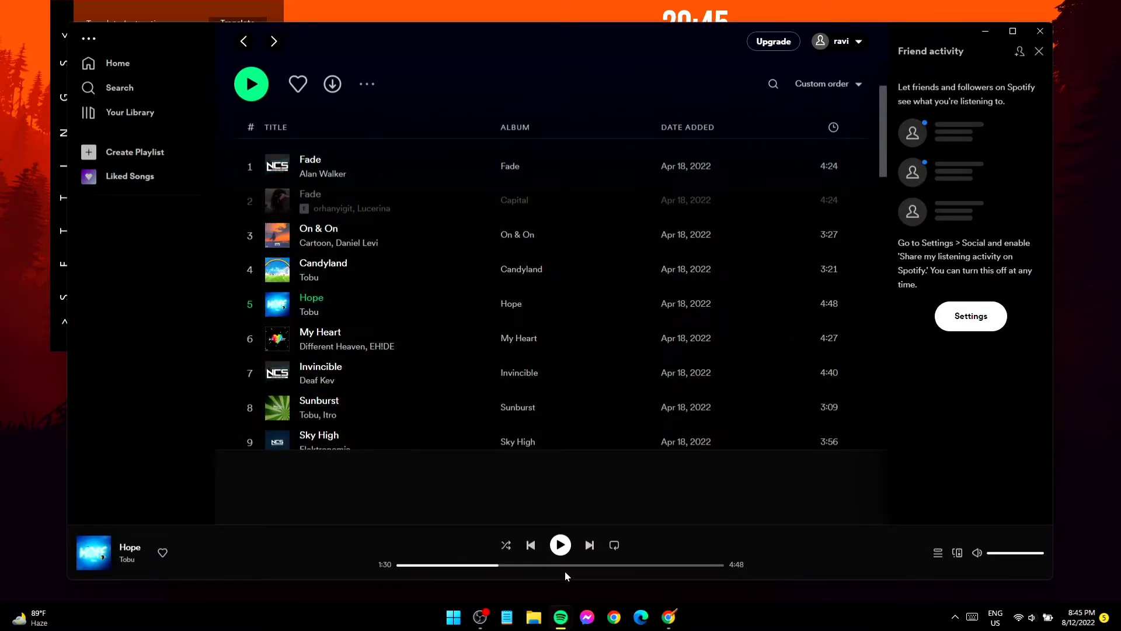
{"action": "left_click", "coordinate": [560, 545]}
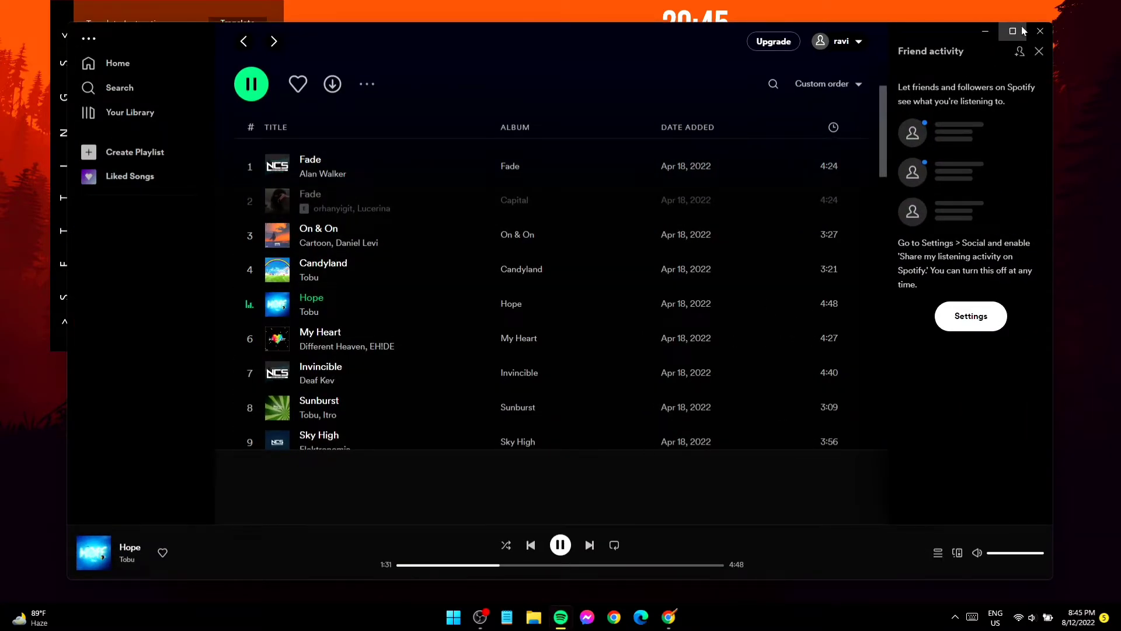
{"action": "left_click", "coordinate": [986, 30]}
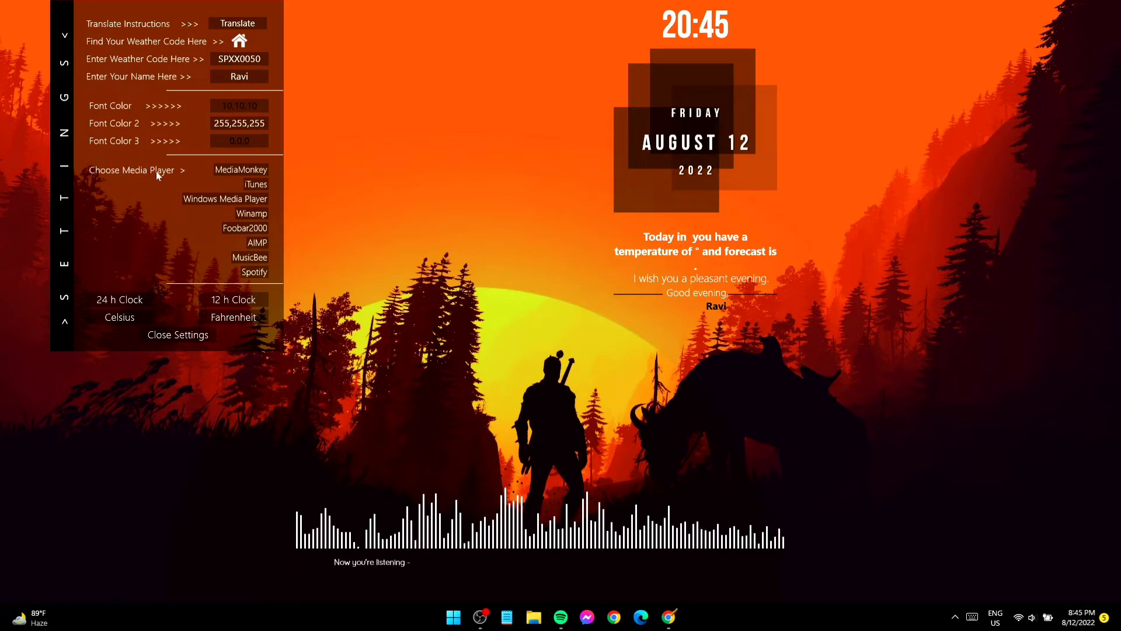
{"action": "left_click", "coordinate": [255, 273]}
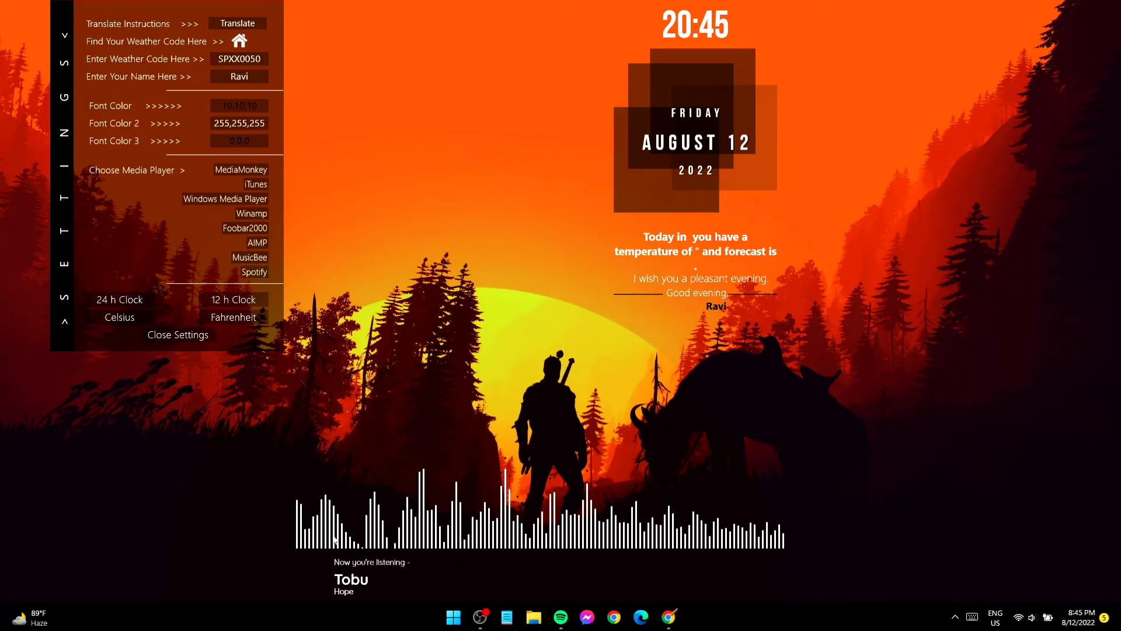
Move the now-playing text to the desktop's lower-left corner and place the audio visualizer bars directly beside it.
{"action": "left_click_drag", "start_coordinate": [335, 575], "coordinate": [7, 538]}
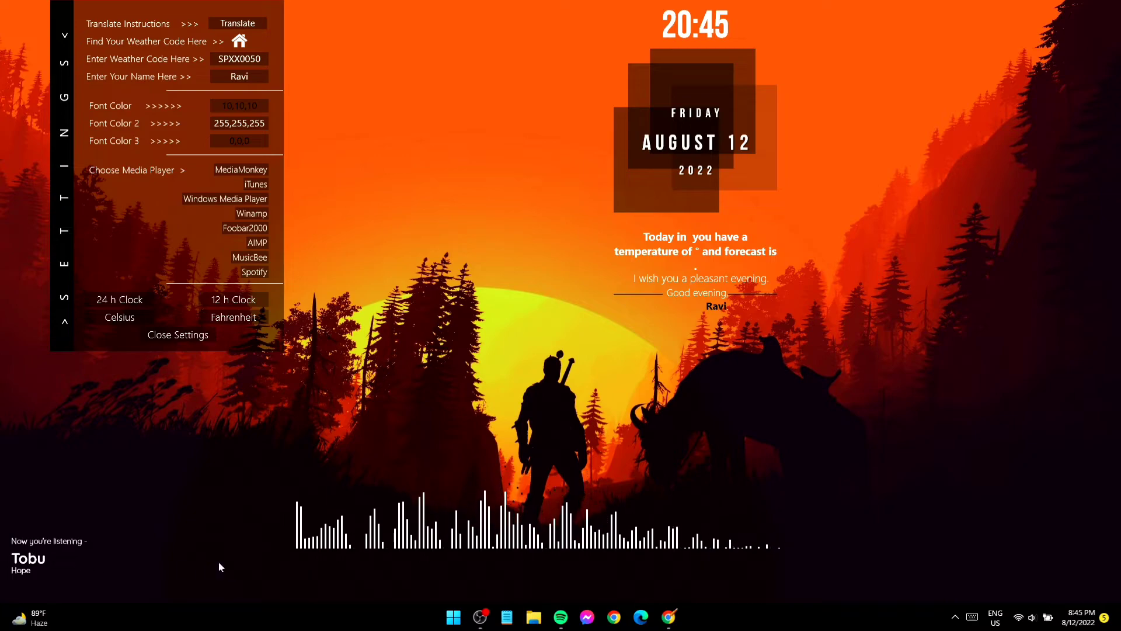
{"action": "left_click_drag", "start_coordinate": [315, 560], "coordinate": [125, 574]}
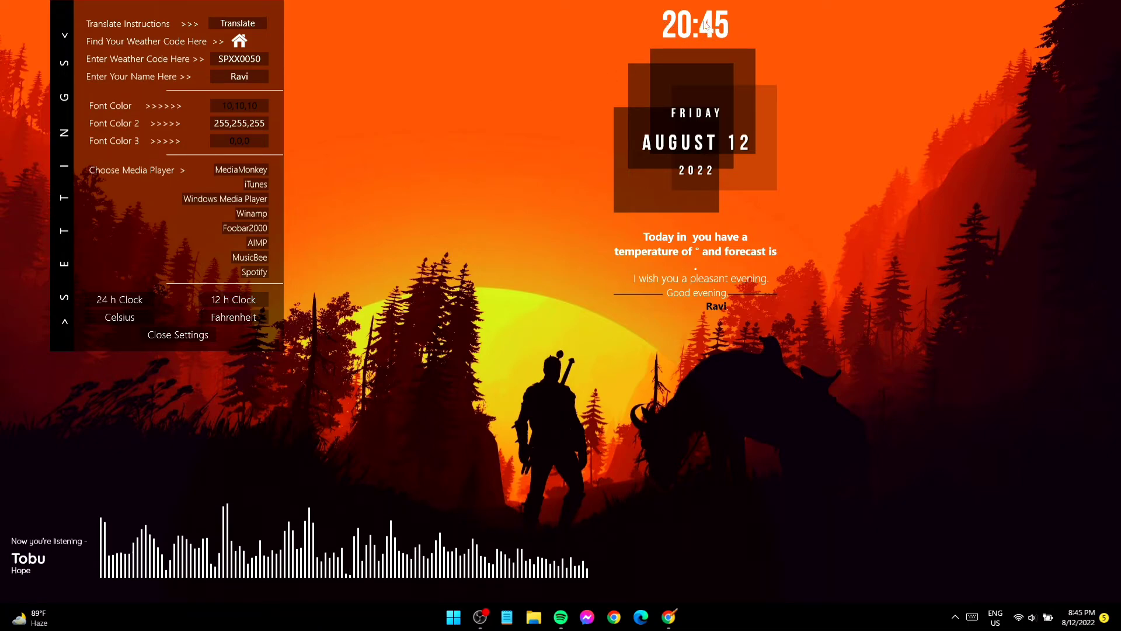
Switch the Nexa clock to the 12-hour format and unload the Nexa settings skin.
{"action": "left_click", "coordinate": [234, 303]}
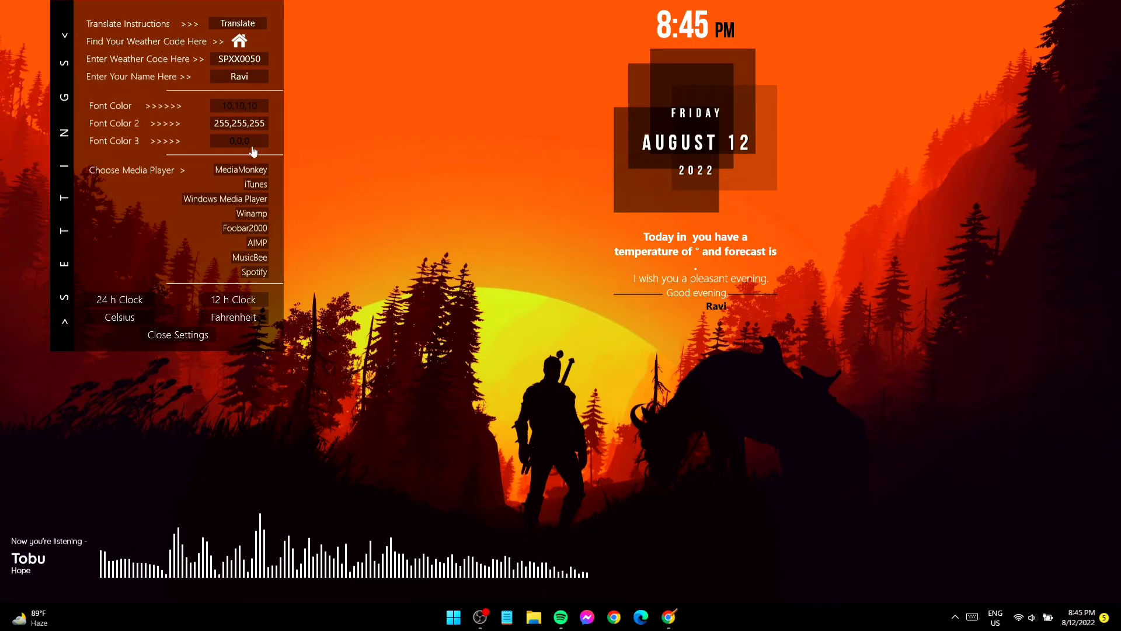
{"action": "right_click", "coordinate": [176, 149]}
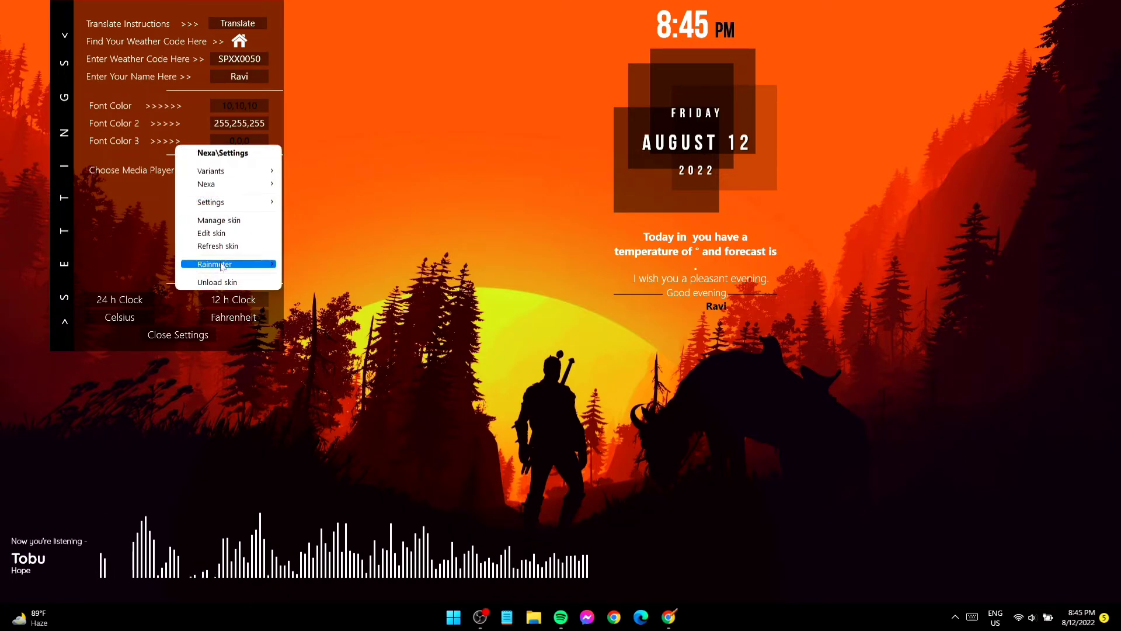
{"action": "left_click", "coordinate": [221, 283]}
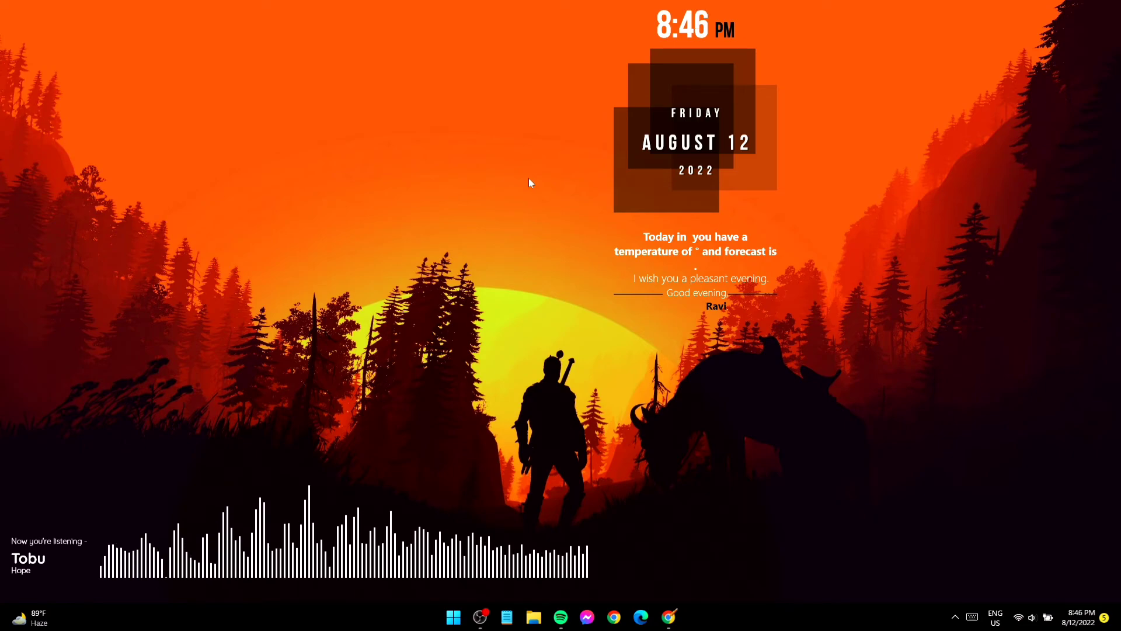
Turn on automatic hiding of the taskbar in the Windows taskbar behaviors and close the Settings window.
{"action": "right_click", "coordinate": [419, 618]}
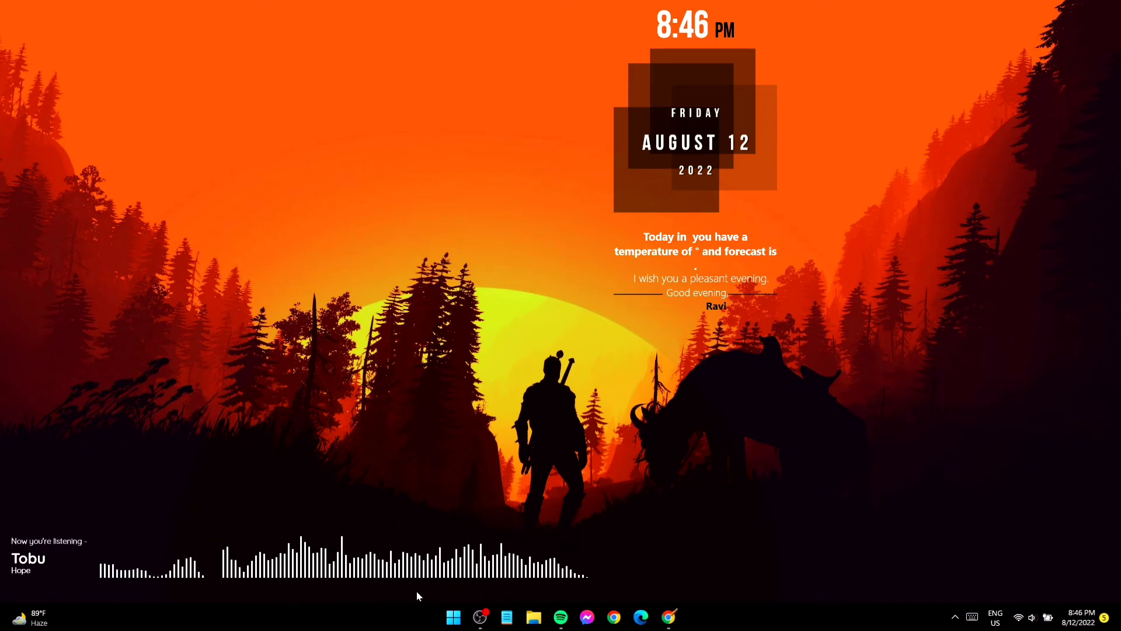
{"action": "left_click", "coordinate": [417, 595]}
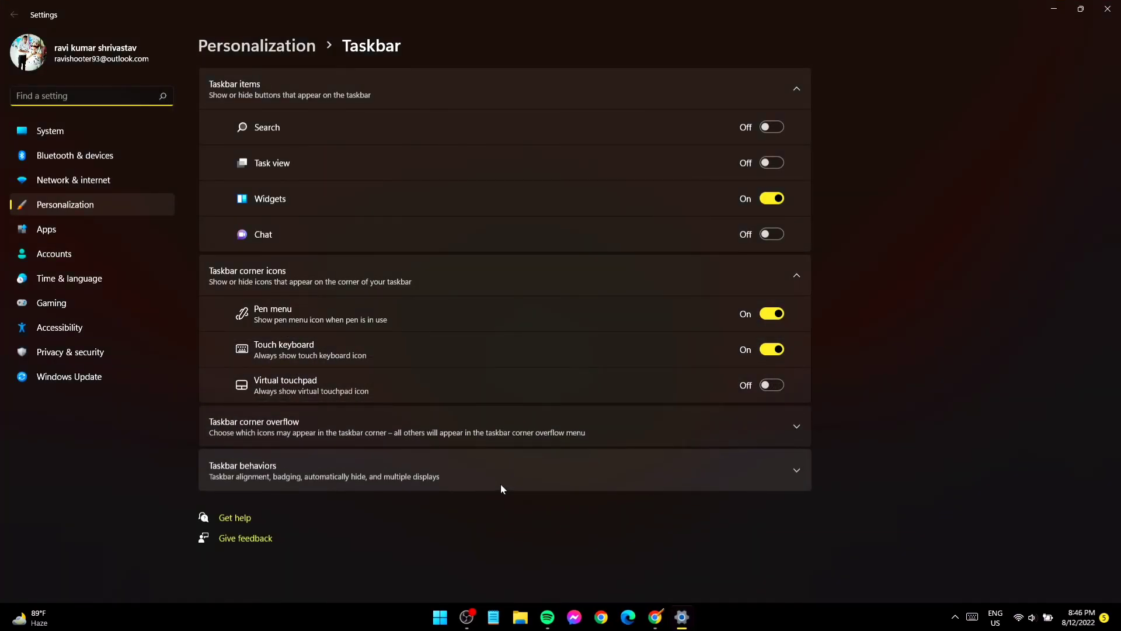
{"action": "left_click", "coordinate": [503, 481]}
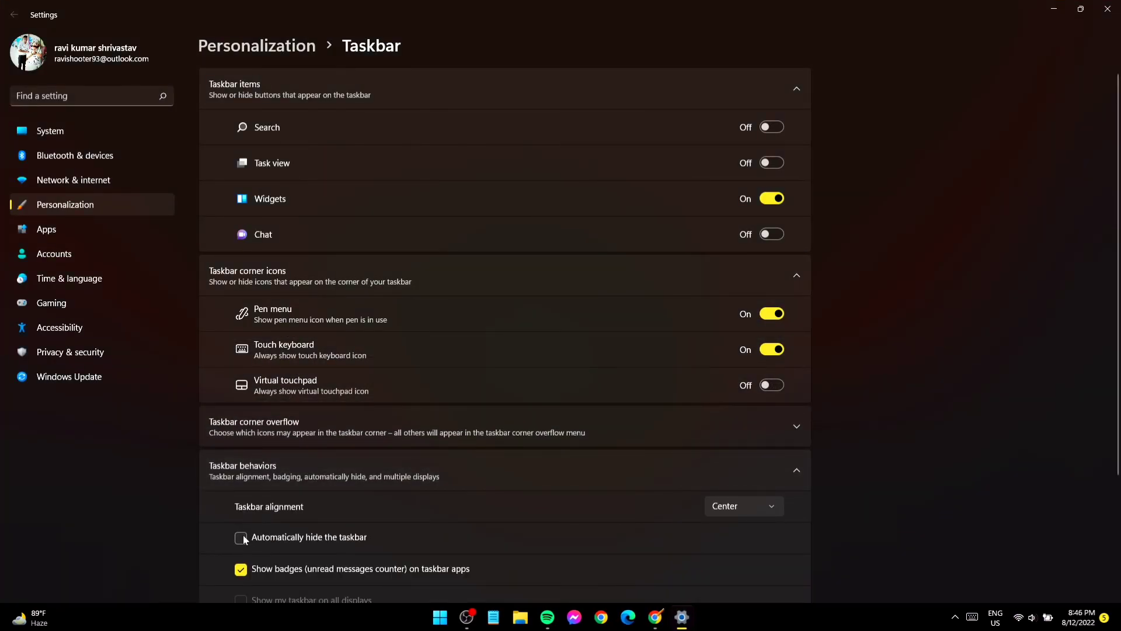
{"action": "left_click", "coordinate": [241, 536]}
{"action": "left_click", "coordinate": [1108, 8]}
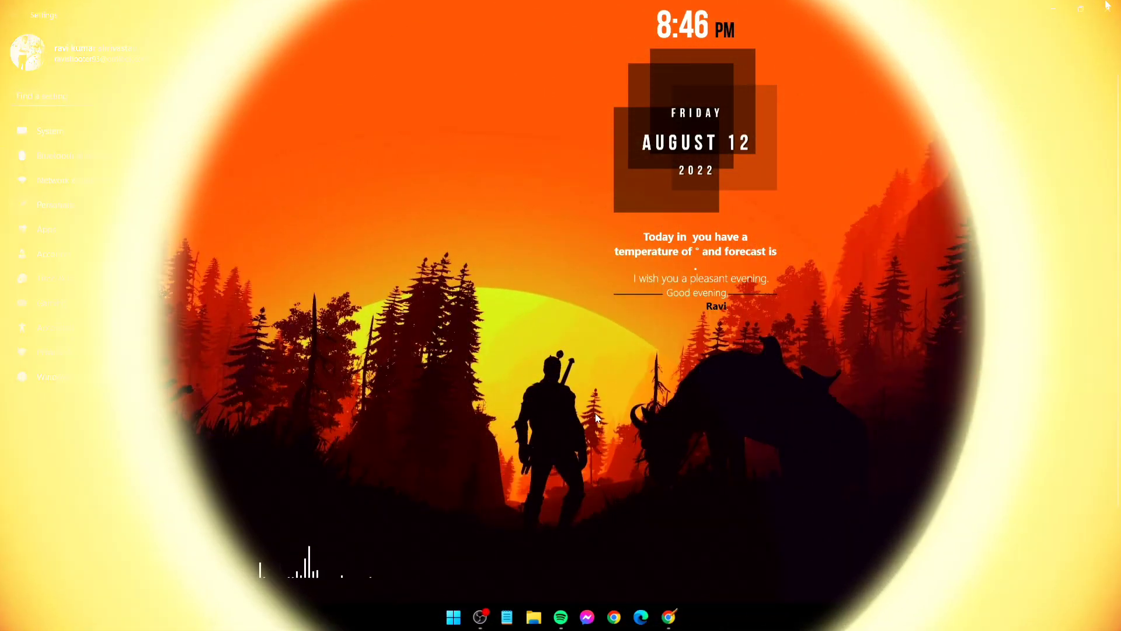